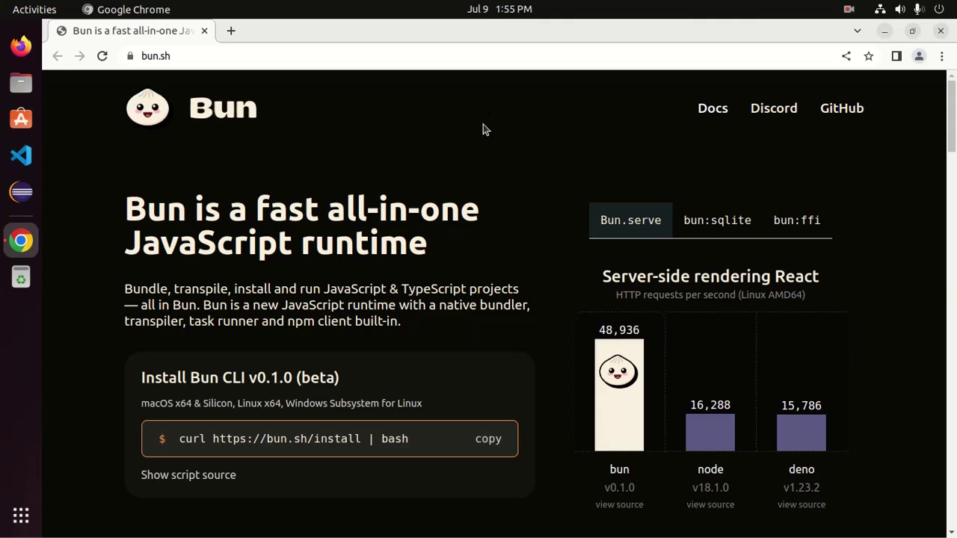
pyautogui.scroll(-3, 483, 124)
pyautogui.scroll(-5, 483, 124)
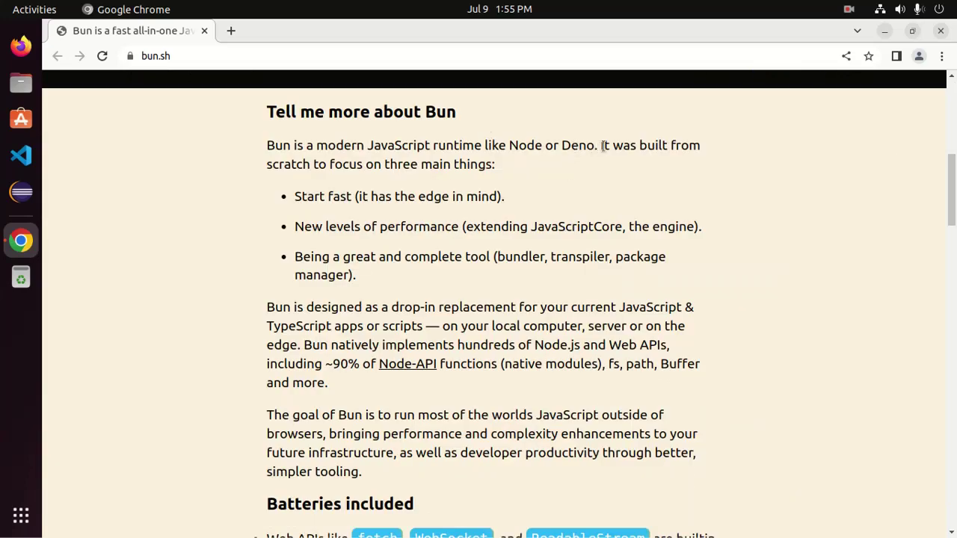
# - On bun.sh, highlight the sentence on Bun's three main focuses, then the words 'Start fast'
pyautogui.moveTo(602, 147); pyautogui.dragTo(614, 178)
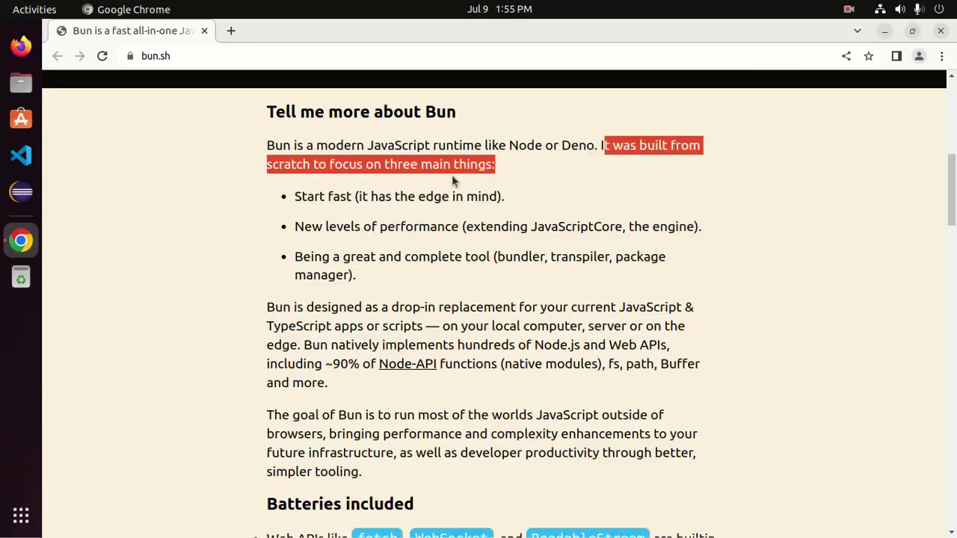
pyautogui.click(283, 199)
pyautogui.moveTo(294, 196); pyautogui.dragTo(352, 193)
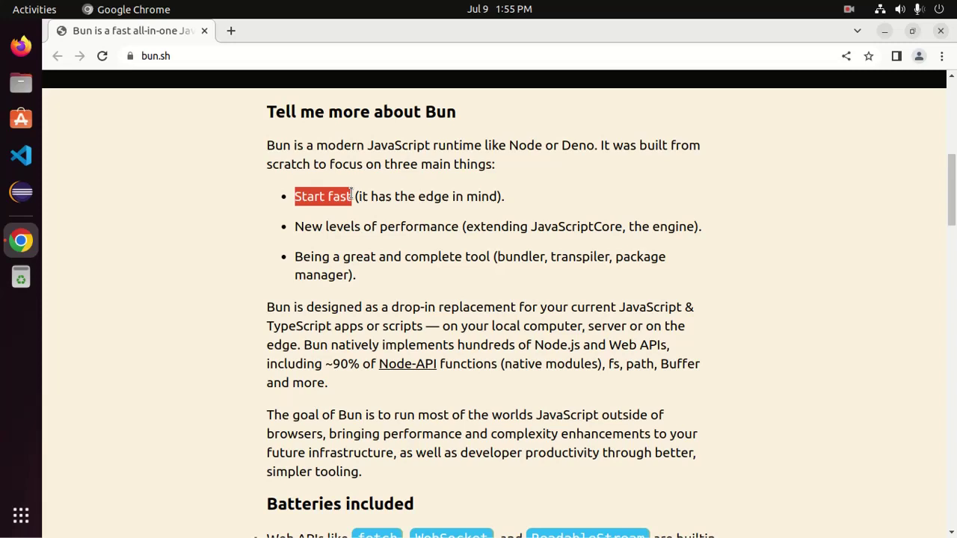
pyautogui.click(278, 229)
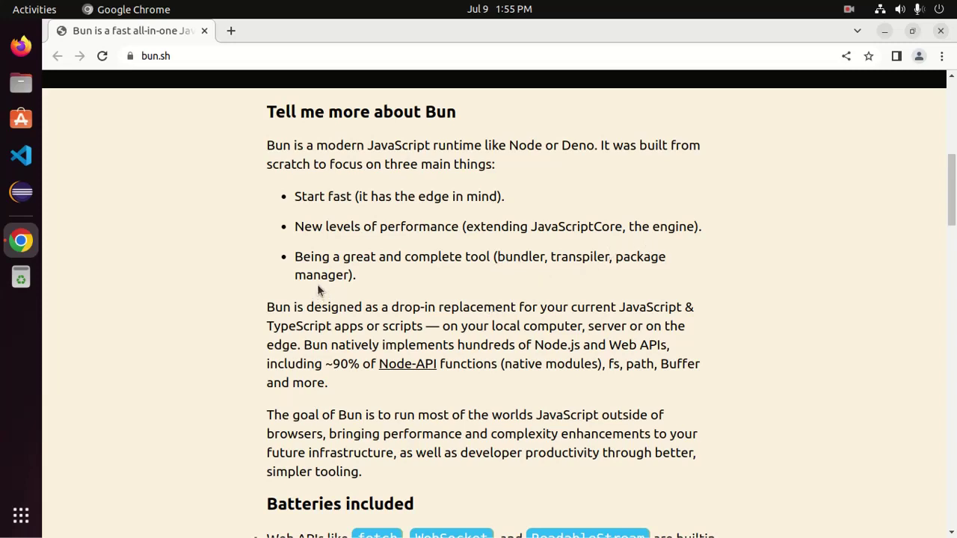
# - In a new maximized terminal, install curl with 'sudo apt install curl' and the sudo password
pyautogui.hotkey('ctrl', 'alt', 't')
pyautogui.press('super+Up')
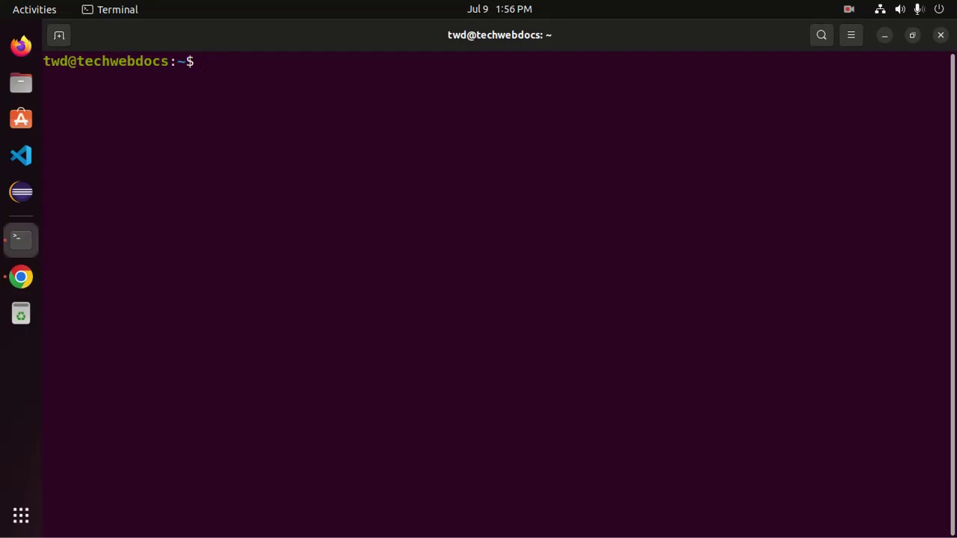
pyautogui.write('sudo ')
pyautogui.write('apt insta')
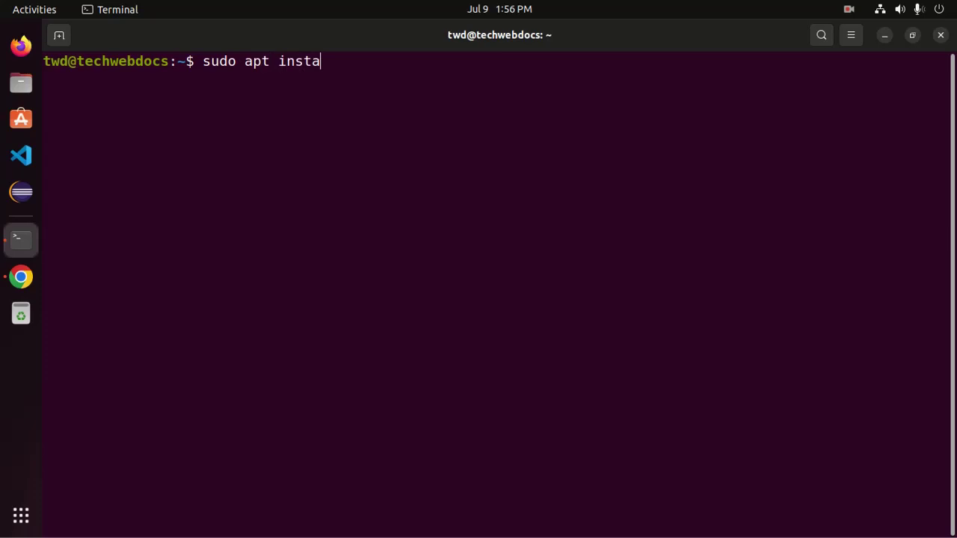
pyautogui.write('ll curl')
pyautogui.press('Return')
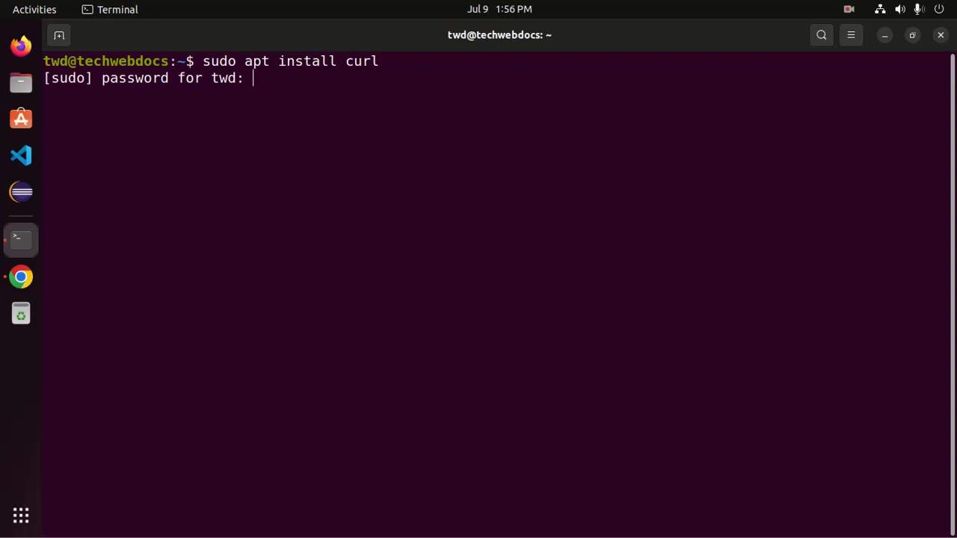
pyautogui.press('Return')
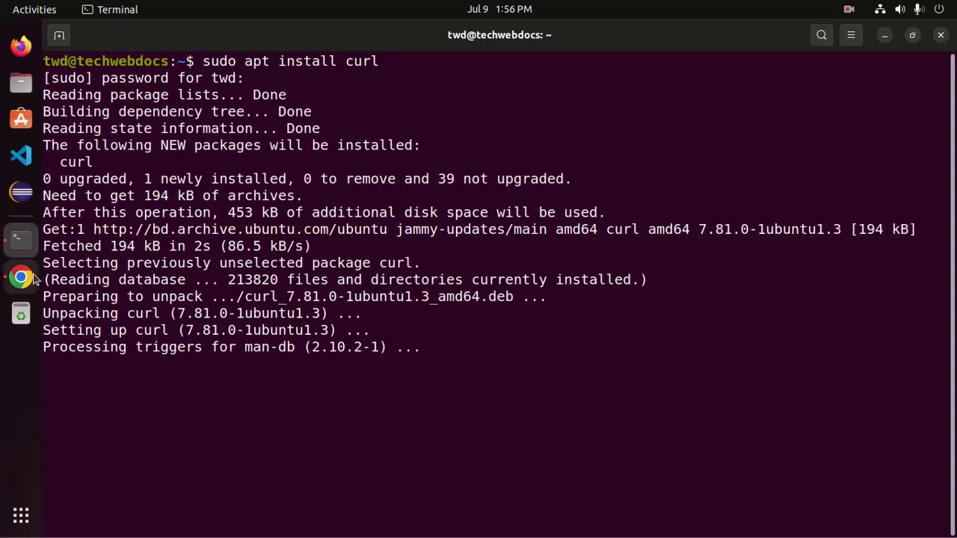
# - Copy the Bun install command from bun.sh and run it in the terminal
pyautogui.click(21, 278)
pyautogui.scroll(4, 374, 205)
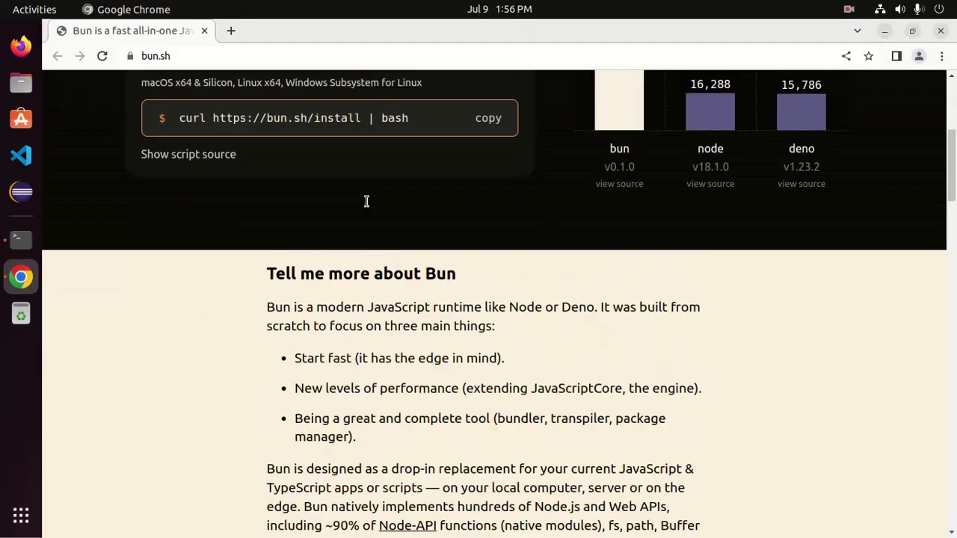
pyautogui.scroll(3, 374, 205)
pyautogui.scroll(2, 374, 217)
pyautogui.click(487, 252)
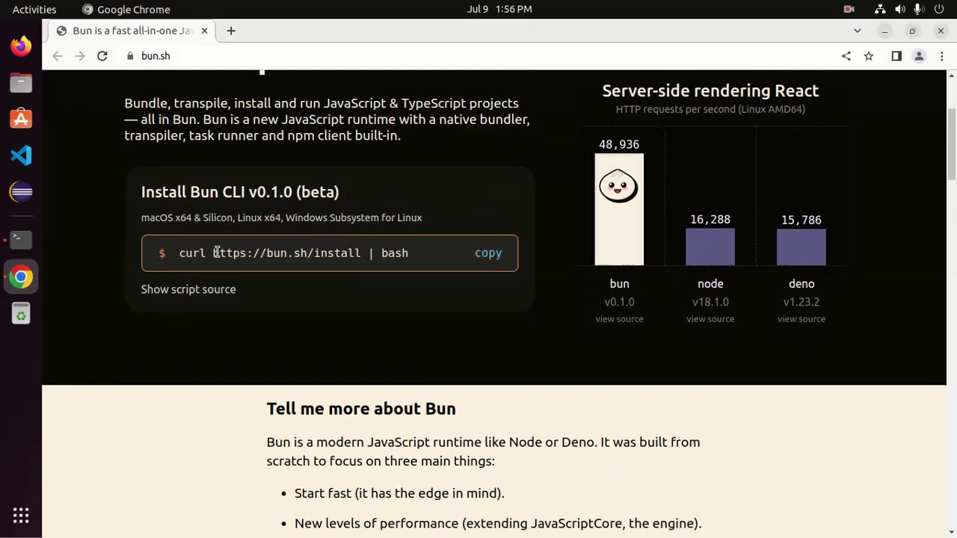
pyautogui.click(21, 240)
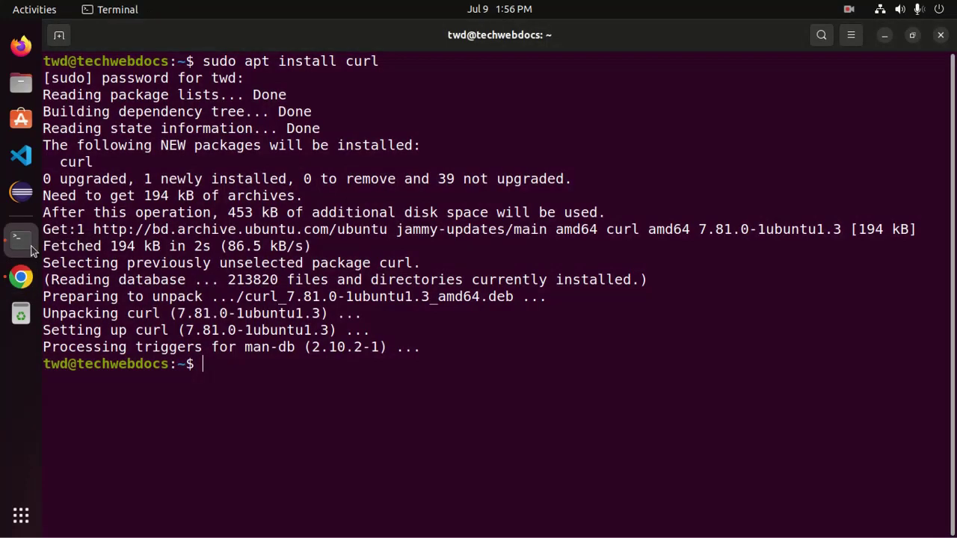
pyautogui.rightClick(351, 397)
pyautogui.click(389, 295)
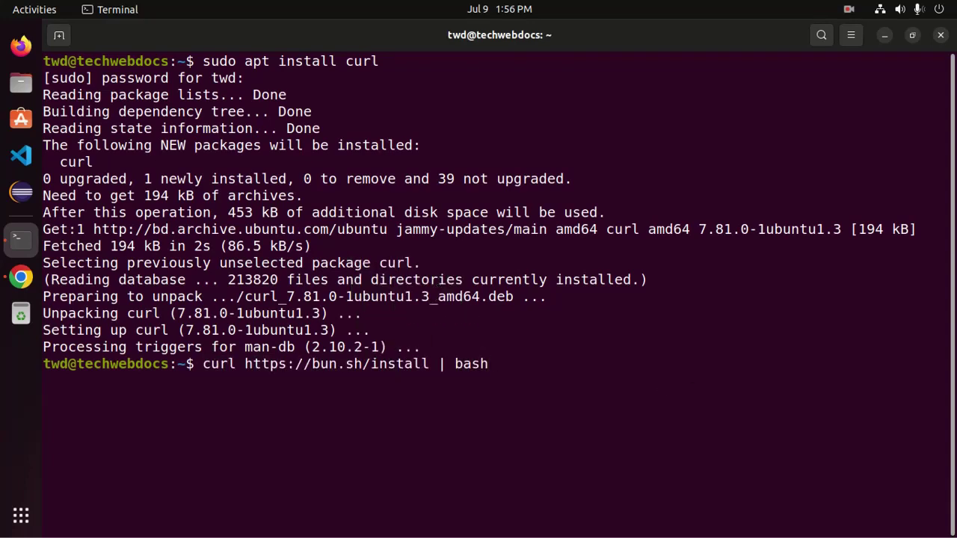
pyautogui.press('Return')
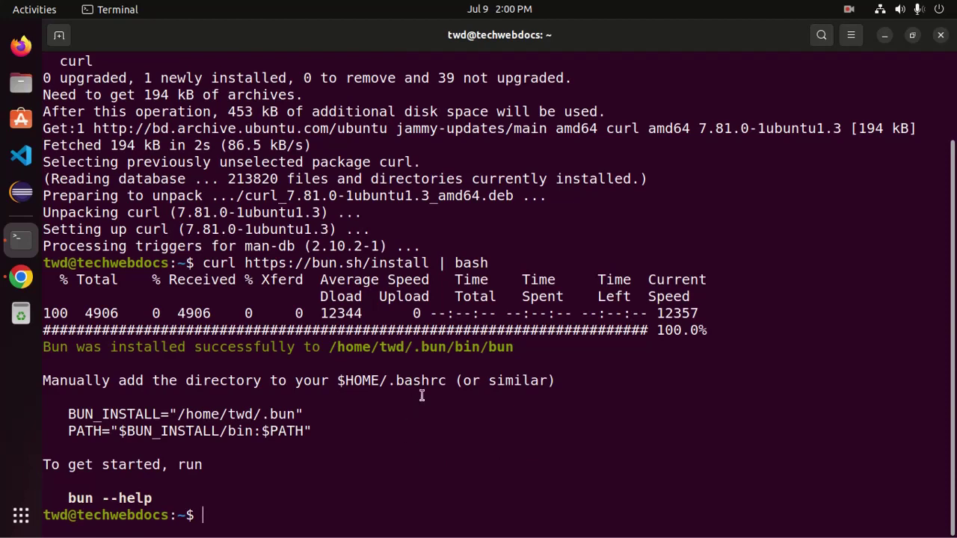
# - Copy the '.bashrc' file name from the Bun install output
pyautogui.moveTo(448, 381); pyautogui.dragTo(390, 381)
pyautogui.rightClick(402, 380)
pyautogui.click(449, 393)
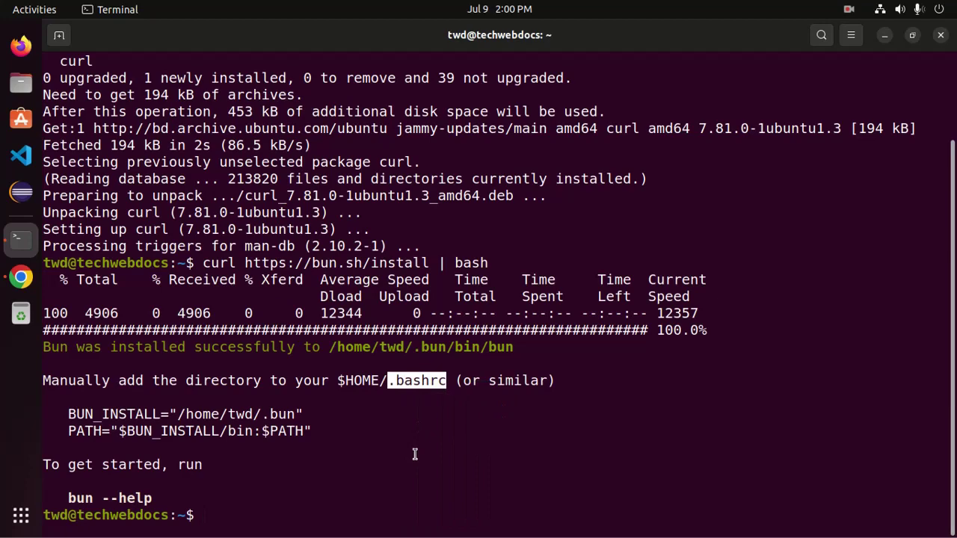
# - In a second maximized terminal, enter 'nano .bashrc' using the pasted file name
pyautogui.hotkey('ctrl', 'shift', 'n')
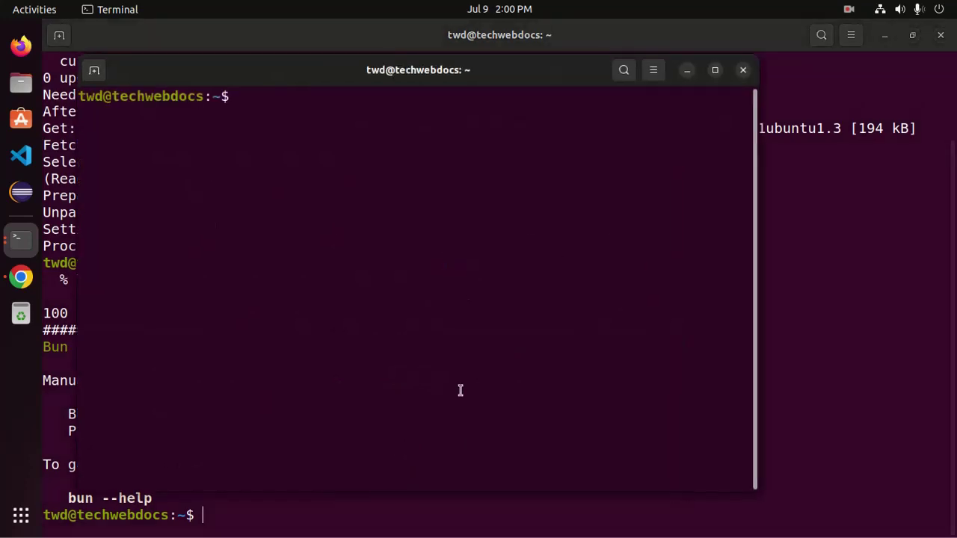
pyautogui.click(715, 71)
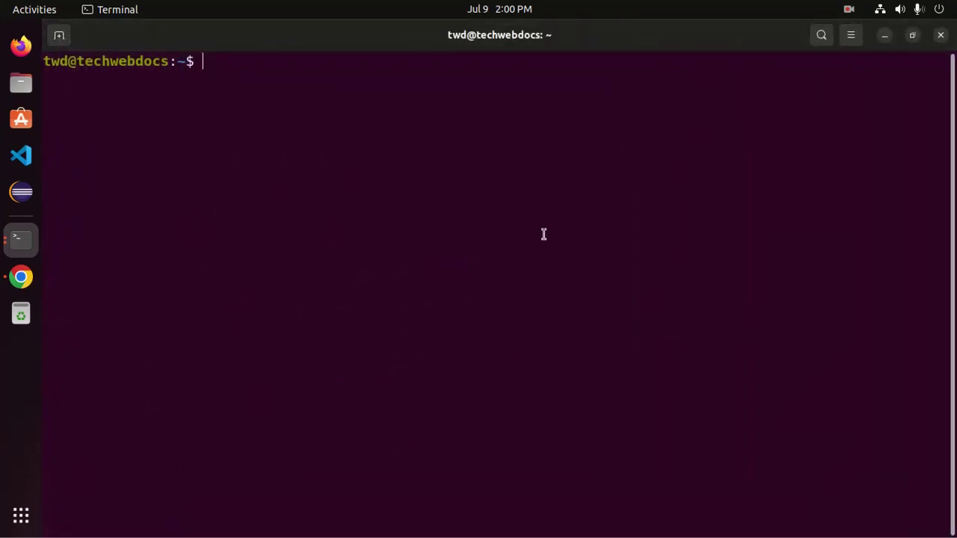
pyautogui.write('an')
pyautogui.press('BackSpace')
pyautogui.press('BackSpace')
pyautogui.write('n')
pyautogui.write('ano')
pyautogui.rightClick(458, 151)
pyautogui.click(493, 198)
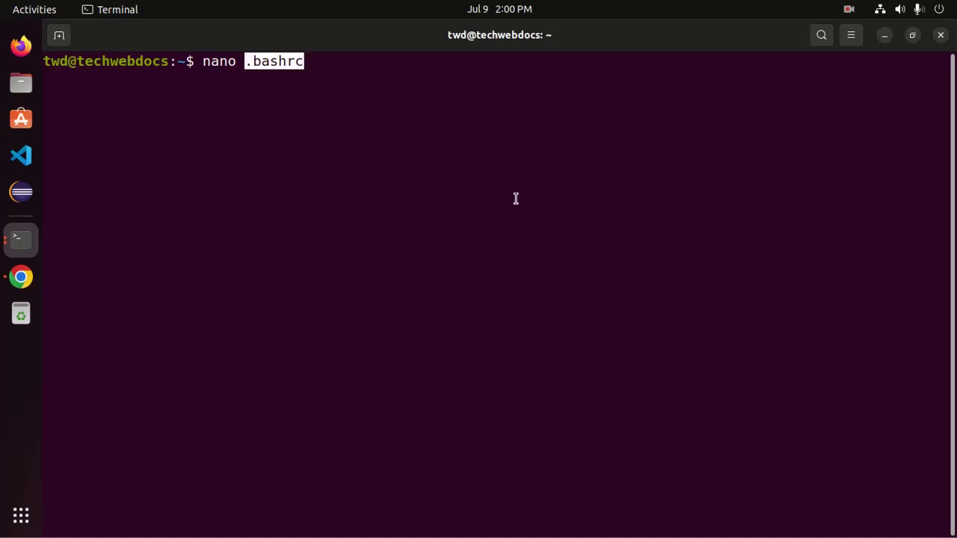
# - Open .bashrc in nano with a blank final line, and copy the BUN_INSTALL and PATH lines
pyautogui.press('Return')
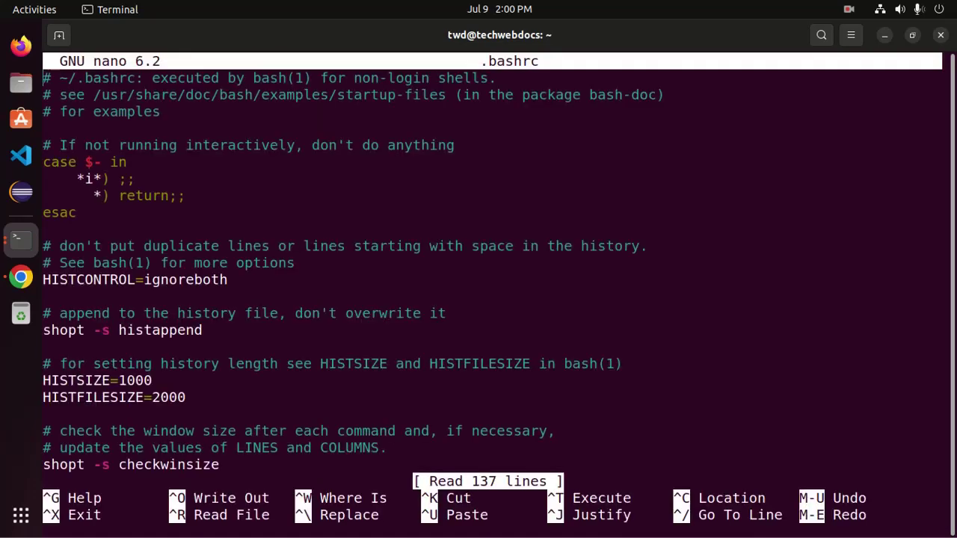
pyautogui.scroll(-5, 437, 259)
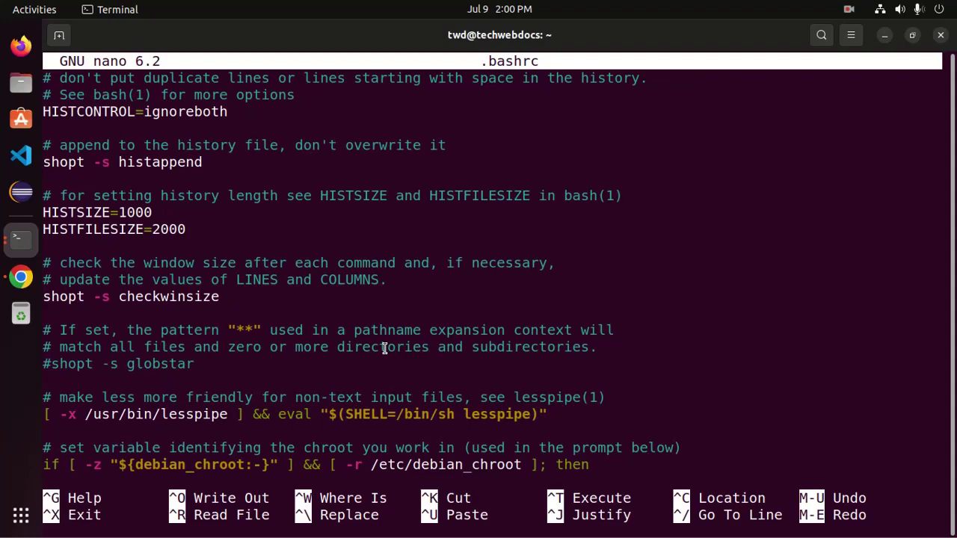
pyautogui.scroll(-5, 437, 284)
pyautogui.scroll(-5, 374, 359)
pyautogui.scroll(-3, 366, 389)
pyautogui.scroll(-5, 362, 394)
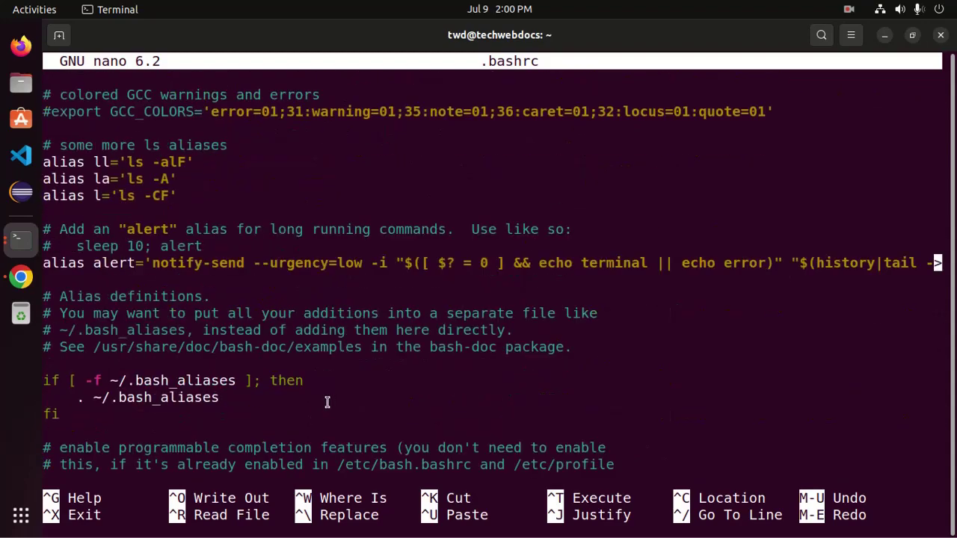
pyautogui.scroll(-5, 322, 396)
pyautogui.press('Return')
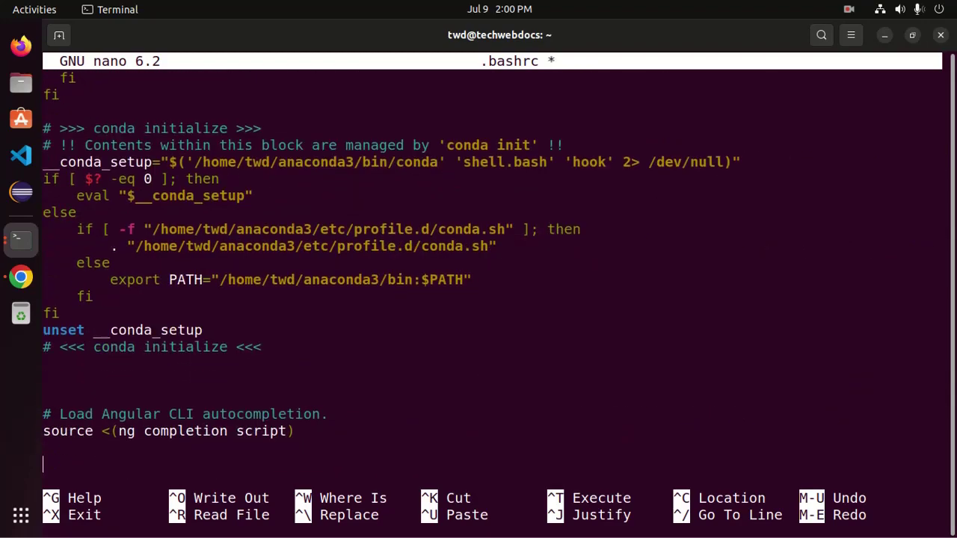
pyautogui.click(20, 279)
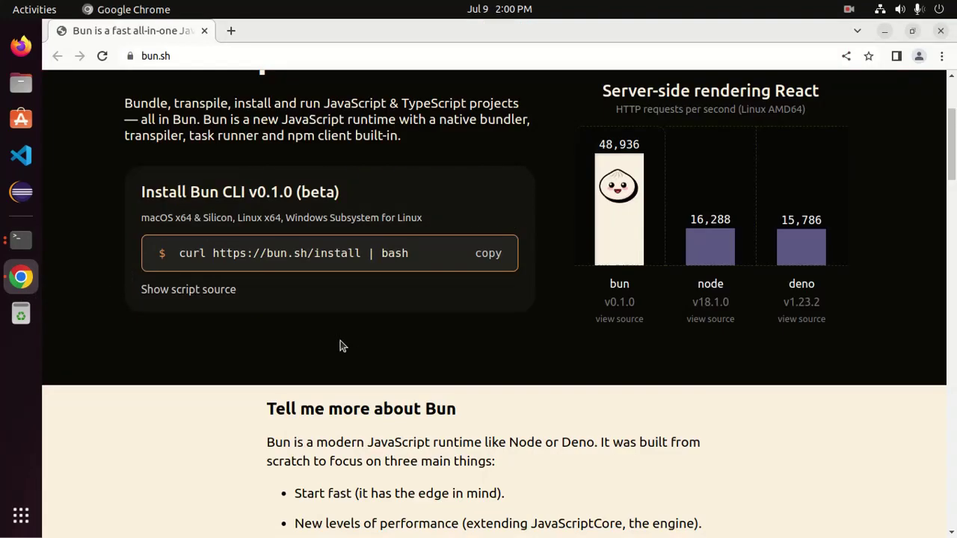
pyautogui.click(20, 240)
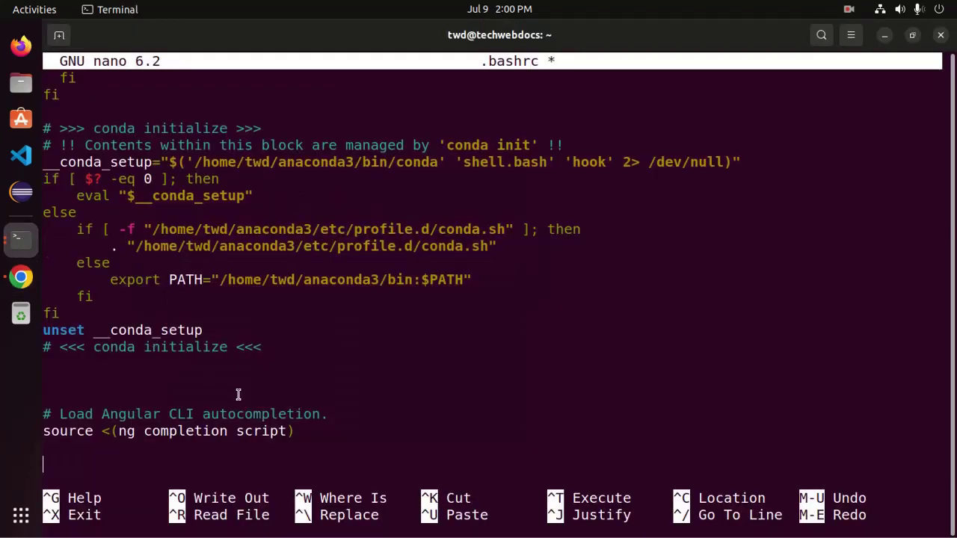
pyautogui.hotkey('alt', '`')
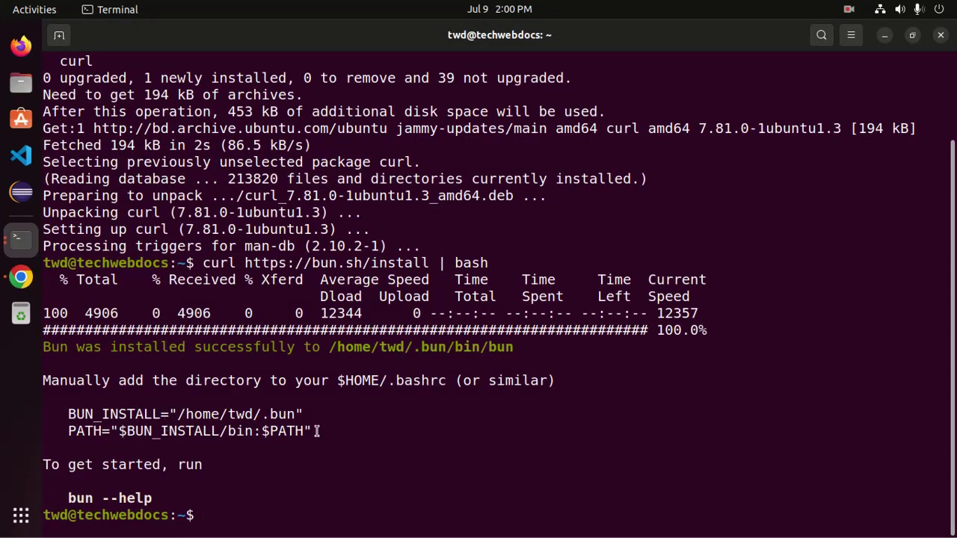
pyautogui.moveTo(318, 432); pyautogui.dragTo(42, 419)
pyautogui.rightClick(124, 277)
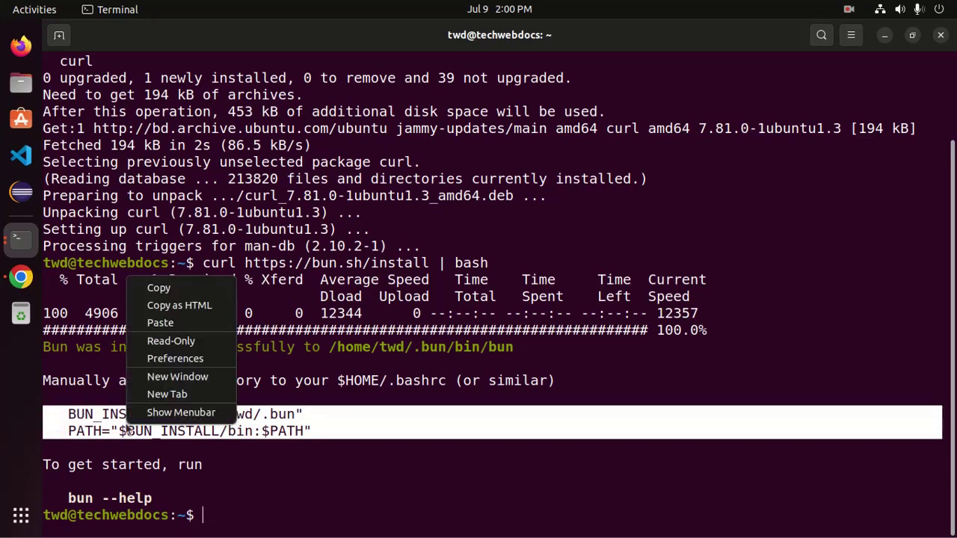
pyautogui.click(161, 284)
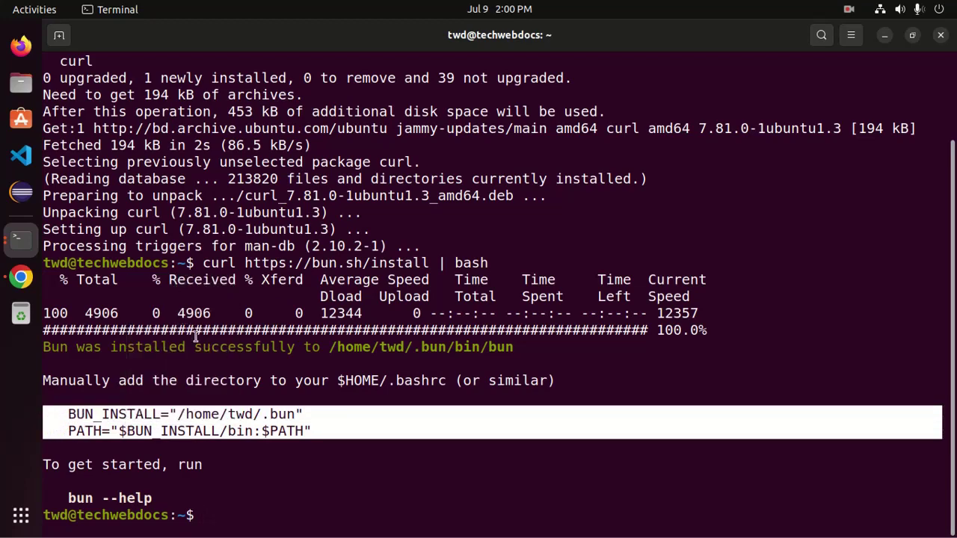
# - Paste the BUN_INSTALL and PATH lines at the end of .bashrc and remove their indentation
pyautogui.click(20, 239)
pyautogui.click(141, 299)
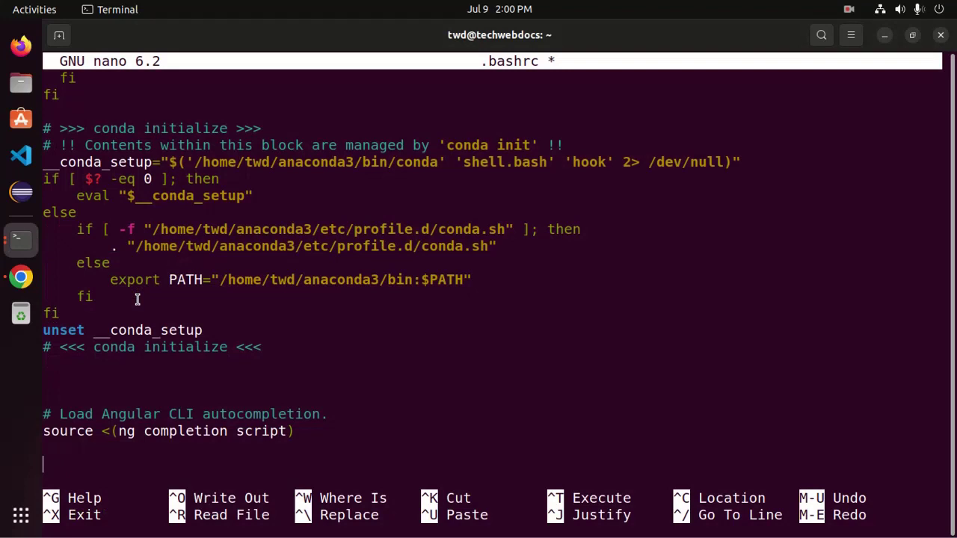
pyautogui.rightClick(139, 329)
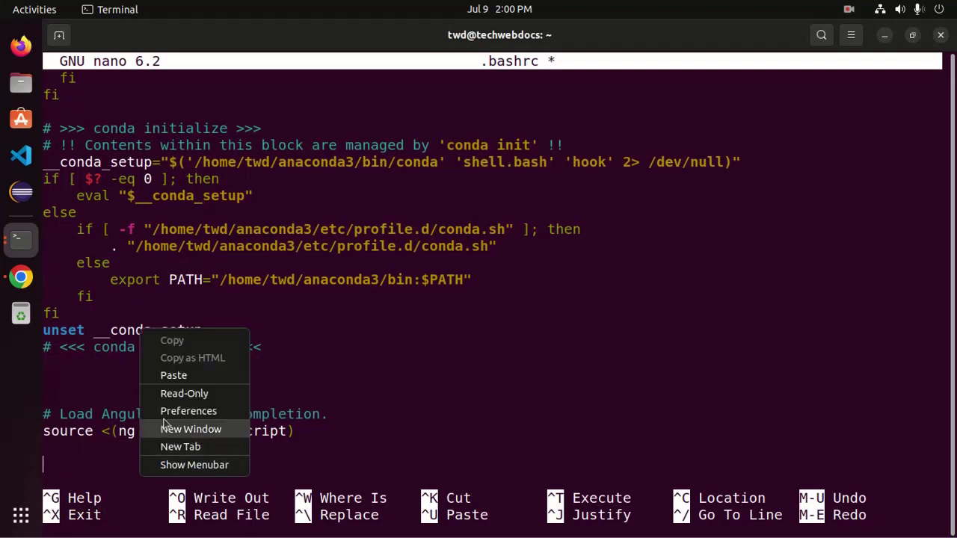
pyautogui.click(173, 375)
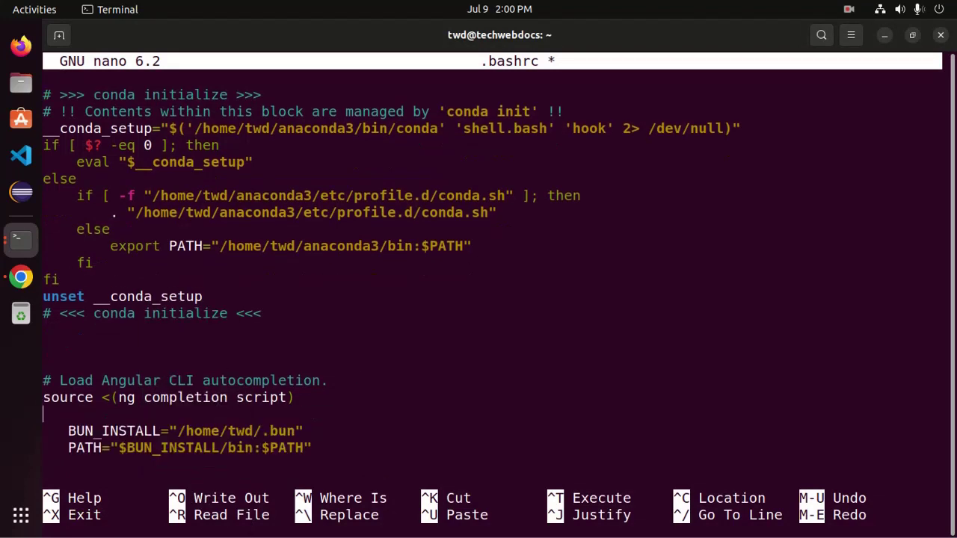
pyautogui.press('Delete')
pyautogui.press('Delete')
pyautogui.press('Delete')
pyautogui.press('Down')
pyautogui.press('Delete')
pyautogui.press('Delete')
pyautogui.press('Delete')
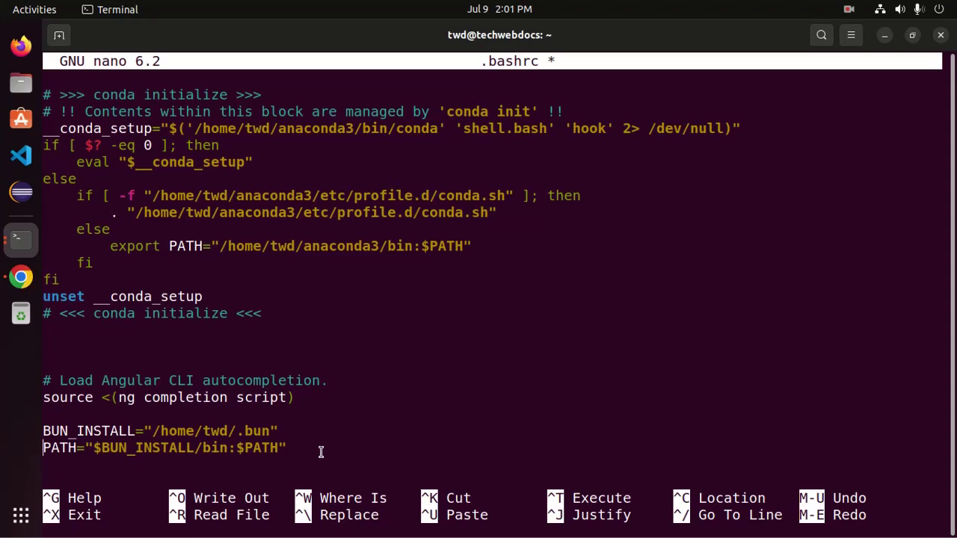
# - Save the changes to .bashrc and exit nano
pyautogui.hotkey('ctrl', 'x')
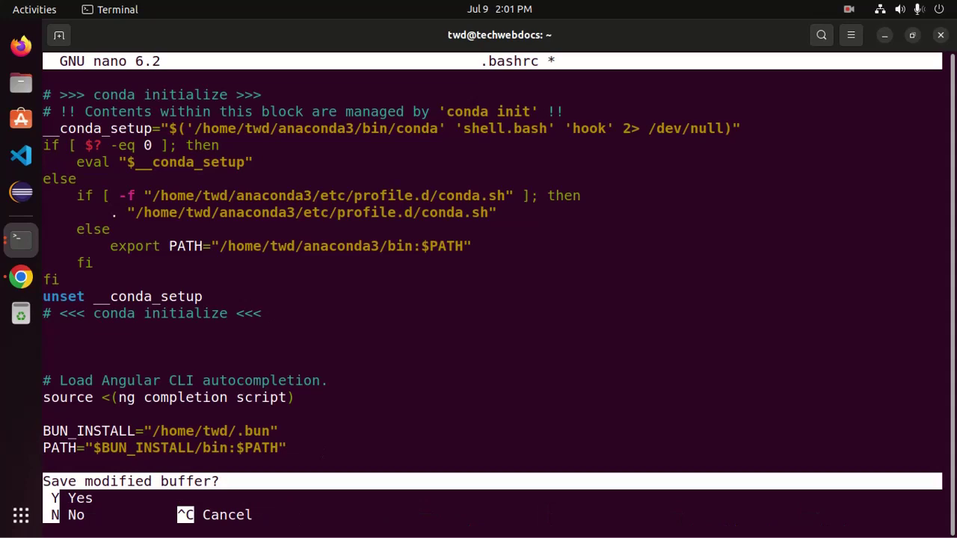
pyautogui.press('y')
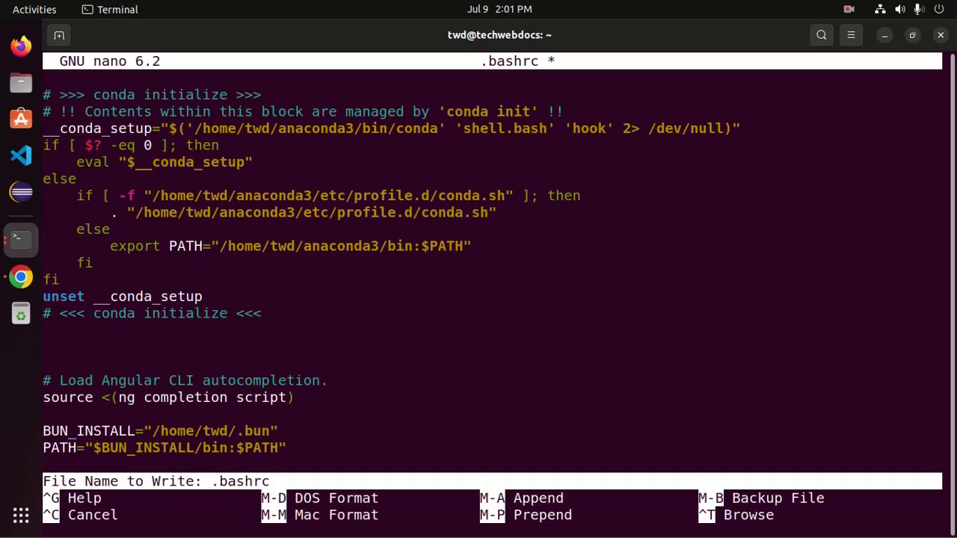
pyautogui.press('Return')
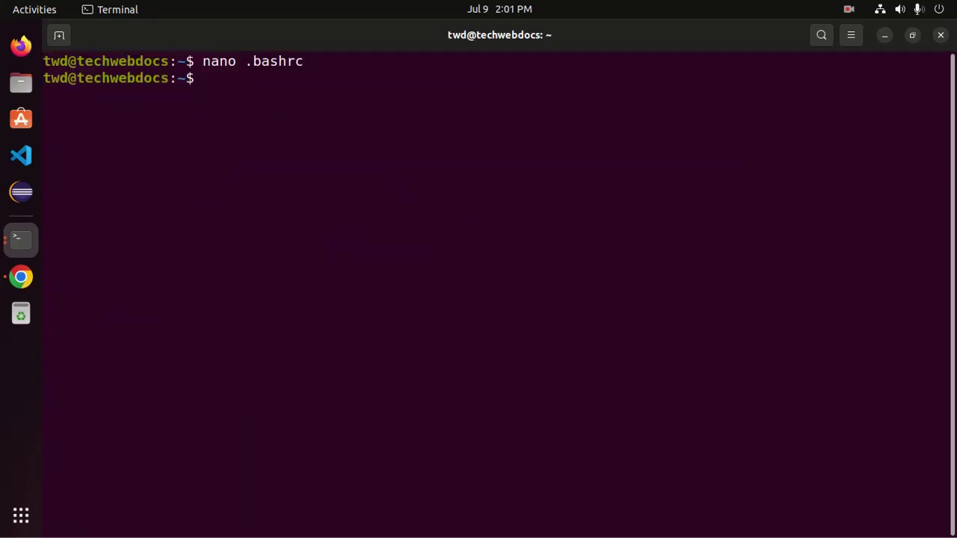
# - Clear the screen, source .bashrc with '. .bashrc', and try 'bun version'
pyautogui.hotkey('ctrl', 'l')
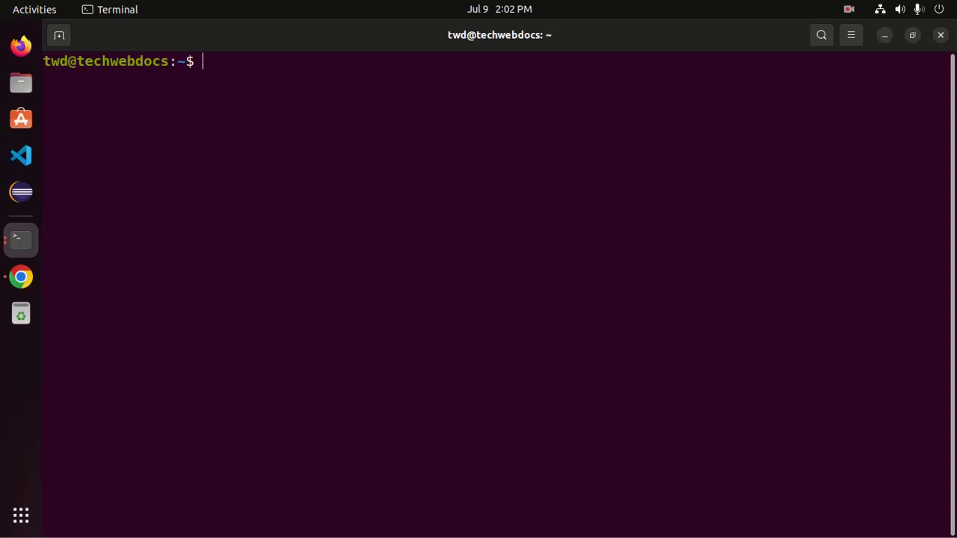
pyautogui.write('. .')
pyautogui.write('bashrc')
pyautogui.press('Return')
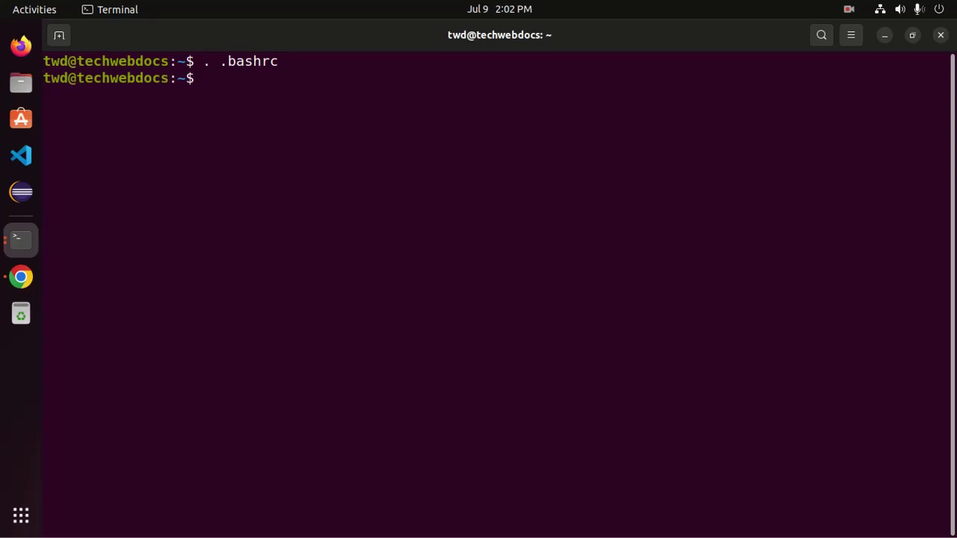
pyautogui.write('bun')
pyautogui.write('version')
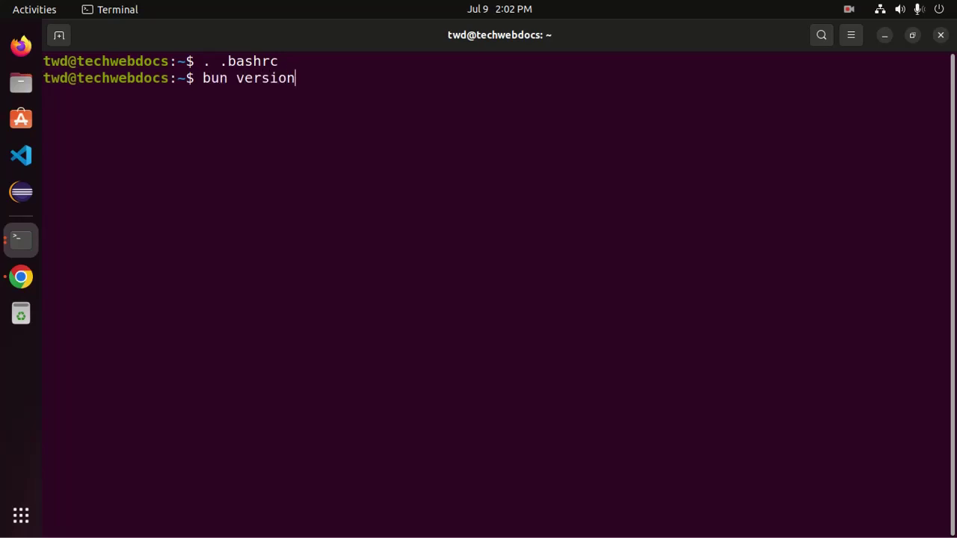
pyautogui.press('Return')
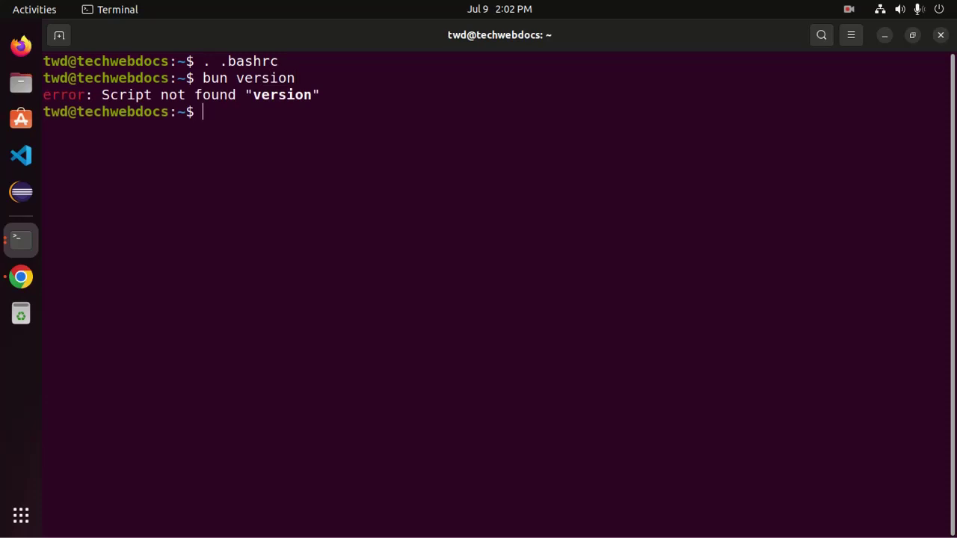
# - Correct the command to 'bun --version', which reports Bun 0.1.2
pyautogui.press('Up')
pyautogui.press('Left')
pyautogui.hotkey('ctrl', 'Left')
pyautogui.press('Left')
pyautogui.write('--')
pyautogui.press('Return')
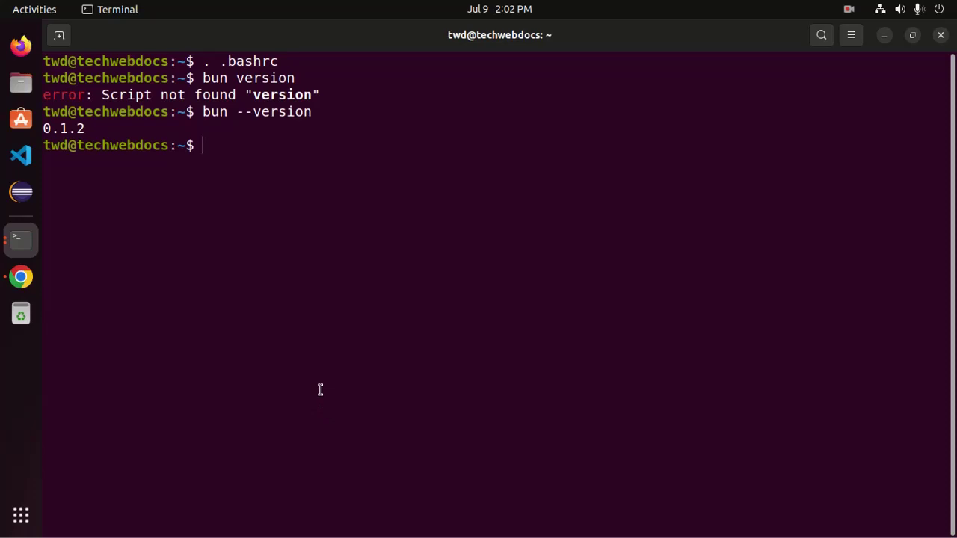
pyautogui.write('bun -')
pyautogui.write('-help')
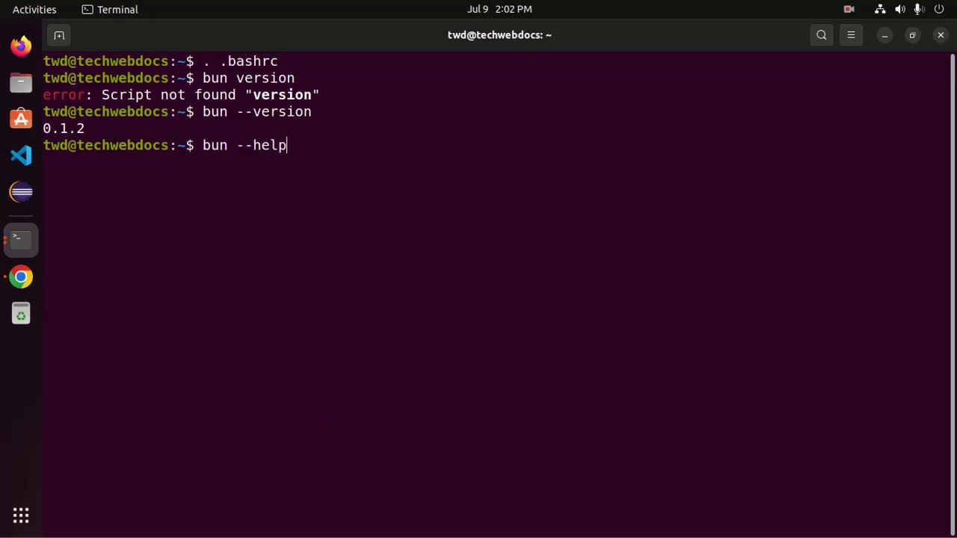
pyautogui.press('Return')
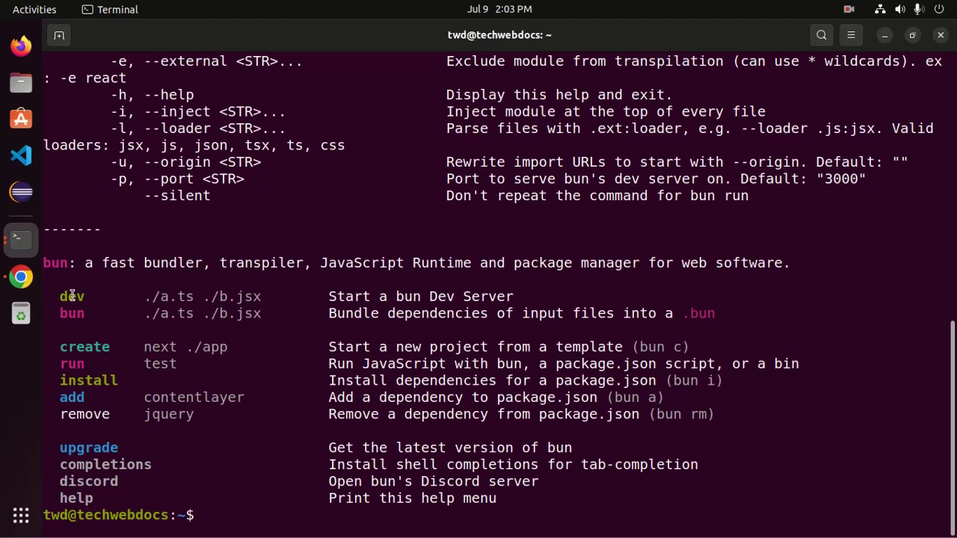
pyautogui.moveTo(59, 297); pyautogui.dragTo(68, 297)
pyautogui.moveTo(60, 347); pyautogui.dragTo(112, 347)
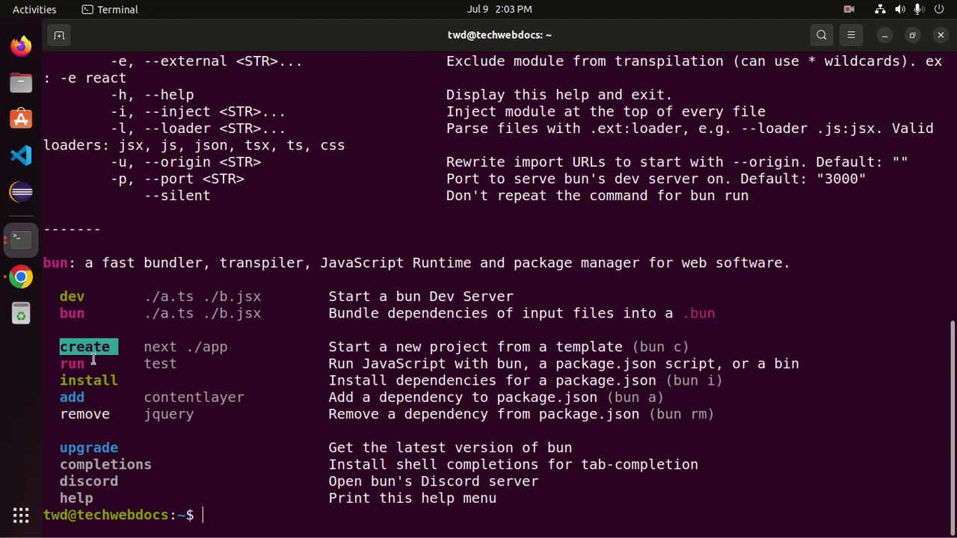
pyautogui.click(62, 364)
pyautogui.moveTo(61, 365); pyautogui.dragTo(69, 364)
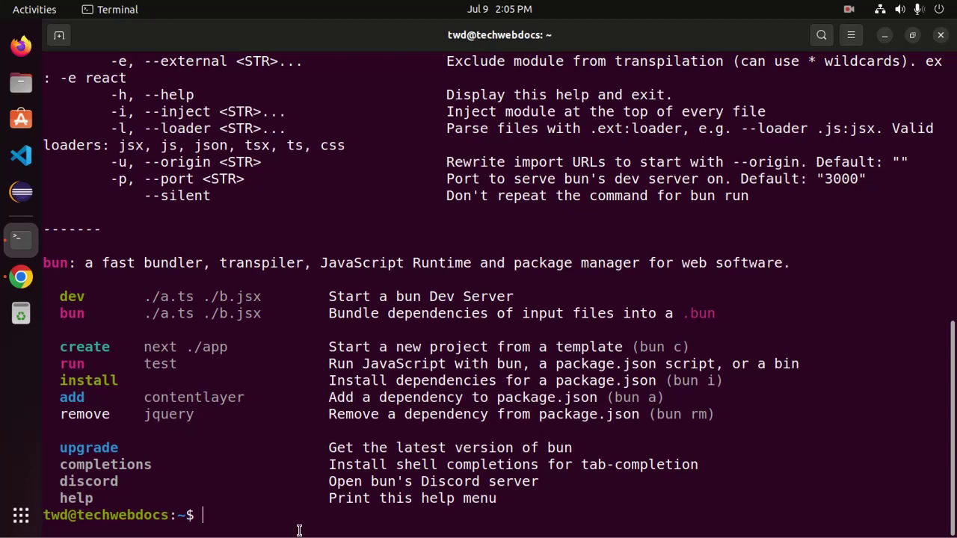
pyautogui.write('mk')
pyautogui.write('dir my')
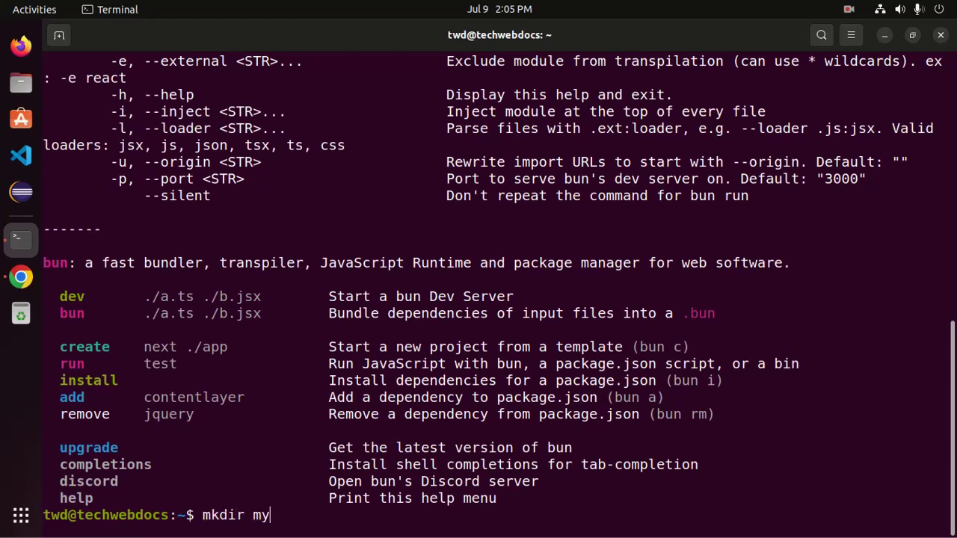
pyautogui.write('app')
# - Create the myapp folder, cd into it, and run 'code .' to open it in VS Code
pyautogui.press('Return')
pyautogui.write('cd ')
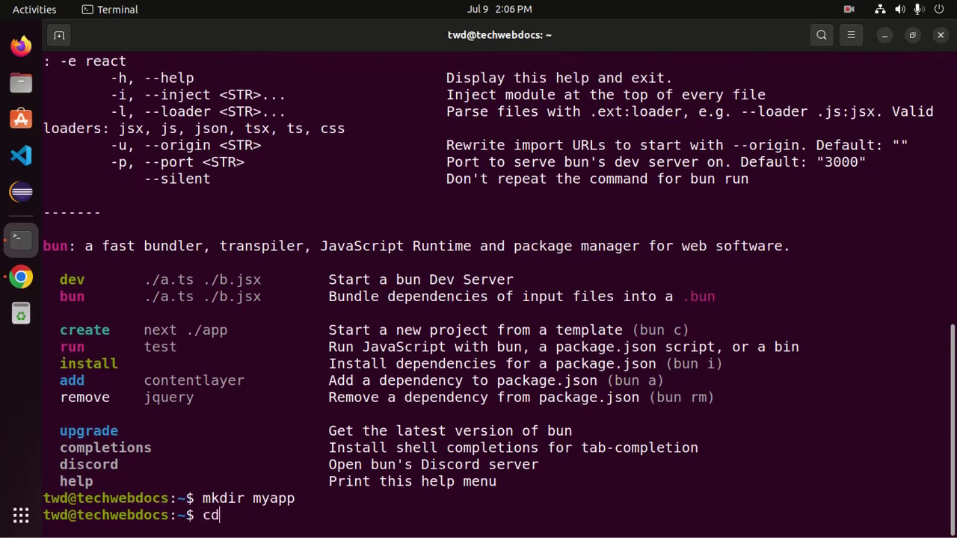
pyautogui.write('my')
pyautogui.press('Tab')
pyautogui.press('Return')
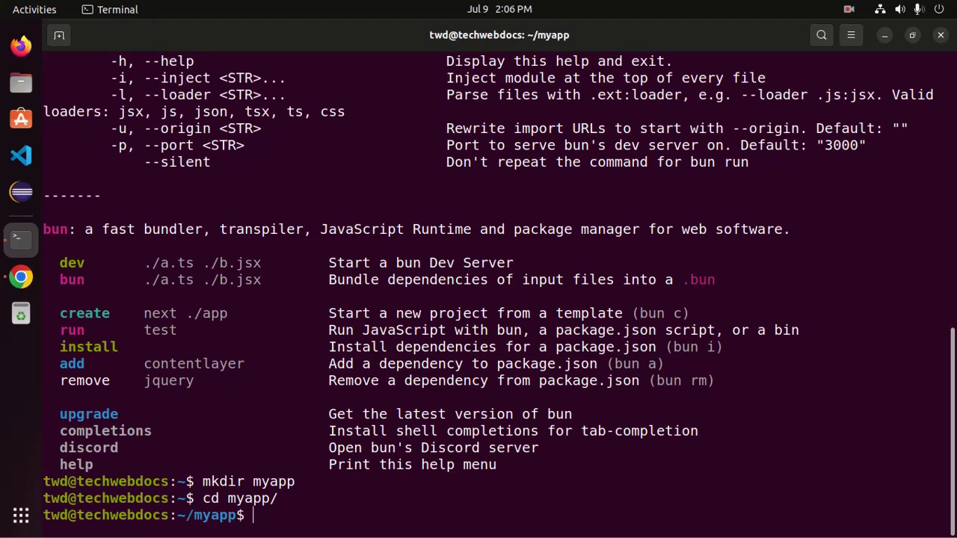
pyautogui.write('code .')
pyautogui.press('Return')
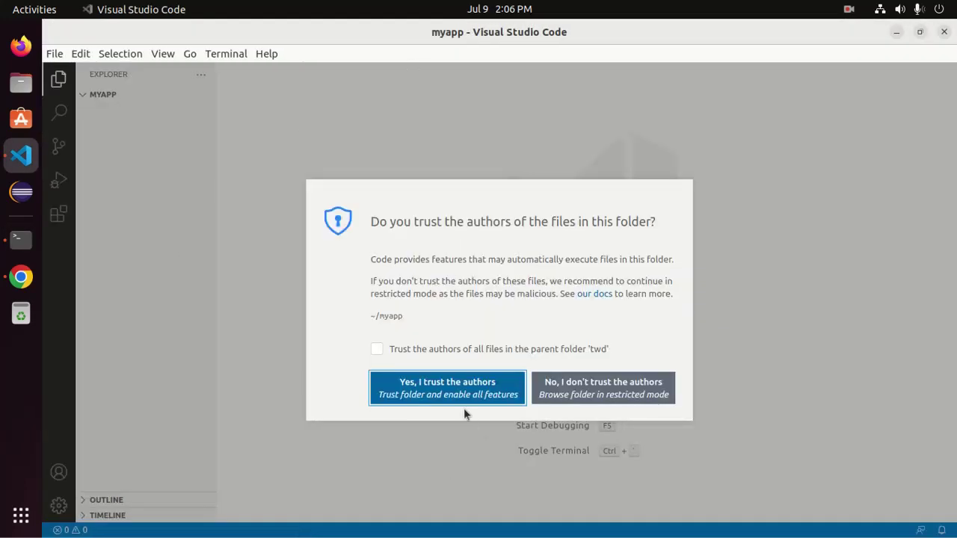
# - Trust the myapp folder's authors and create a new file named http.js in Explorer
pyautogui.click(464, 389)
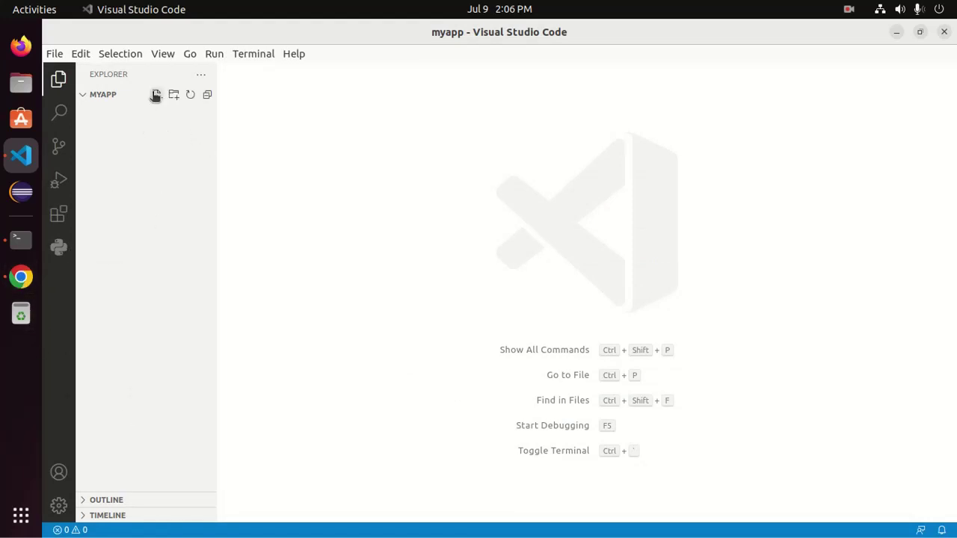
pyautogui.click(156, 95)
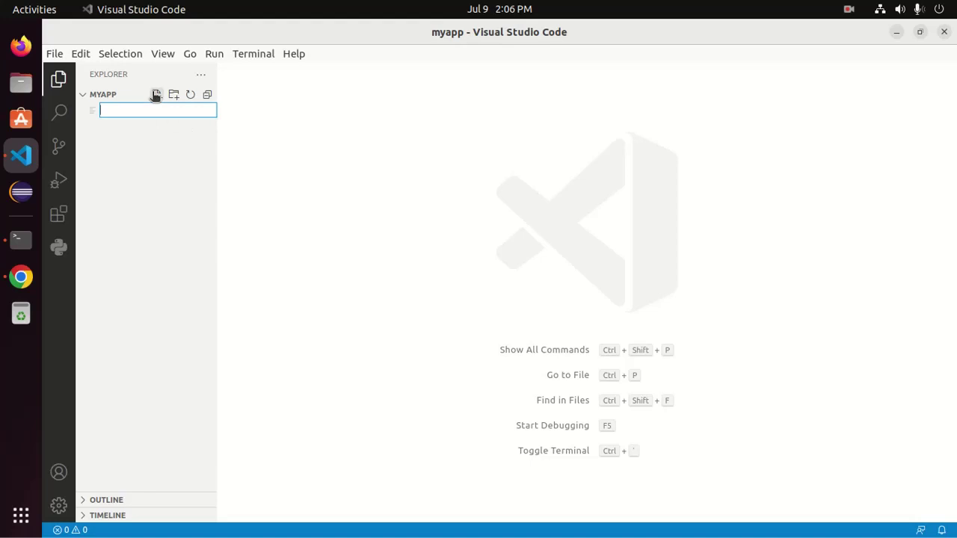
pyautogui.write('a')
pyautogui.press('BackSpace')
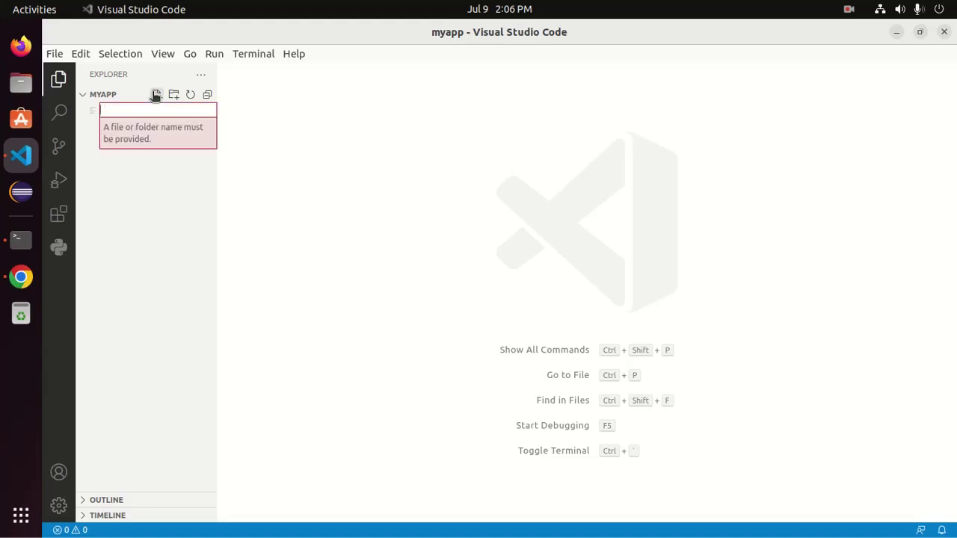
pyautogui.write('http')
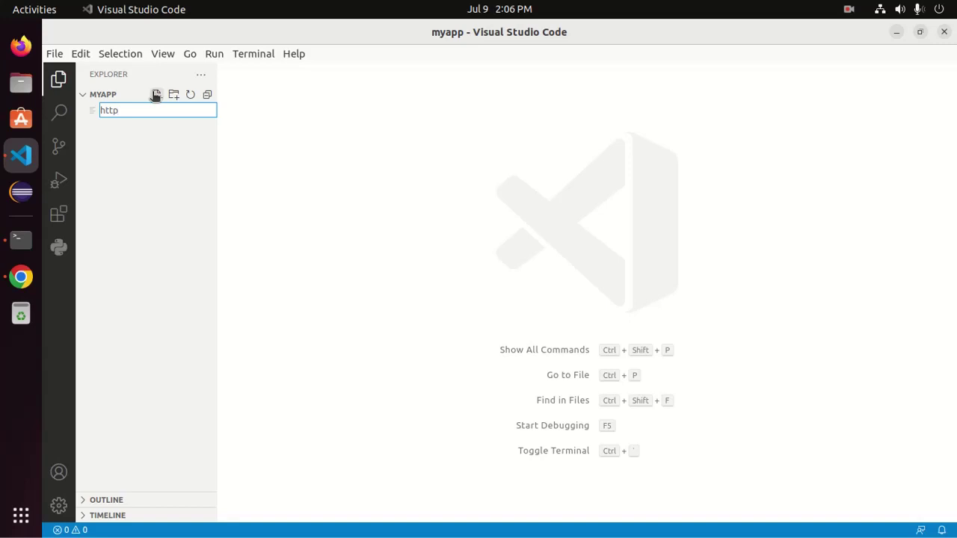
pyautogui.write('.j')
pyautogui.write('s')
pyautogui.press('Return')
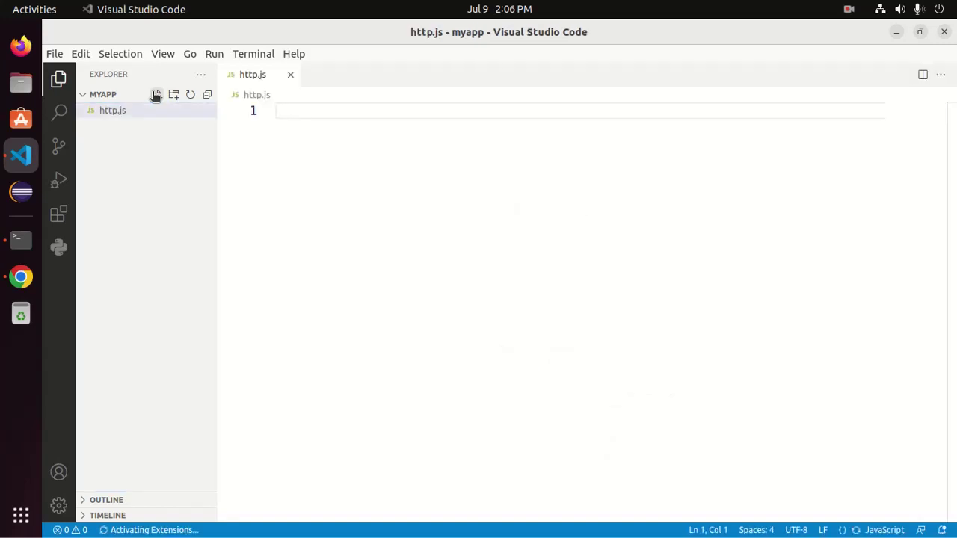
# - Copy the http.js server example code from bun.sh's Getting started section
pyautogui.click(21, 277)
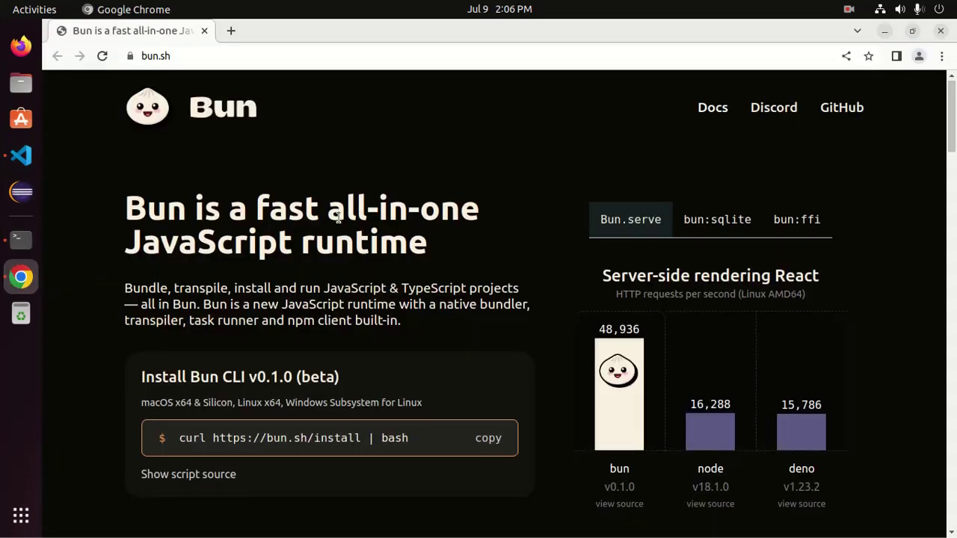
pyautogui.scroll(-5, 337, 209)
pyautogui.scroll(-5, 337, 209)
pyautogui.scroll(-3, 314, 196)
pyautogui.scroll(-5, 313, 196)
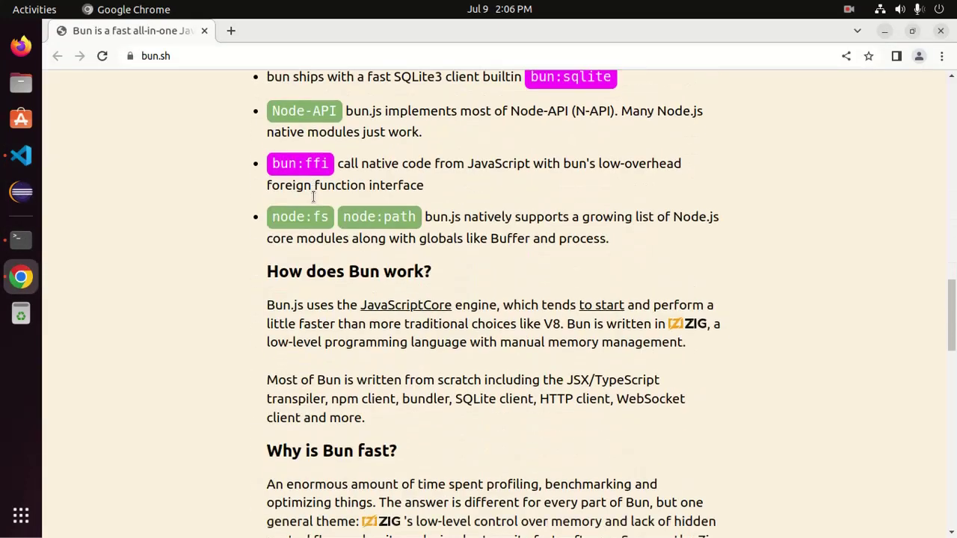
pyautogui.scroll(-5, 314, 195)
pyautogui.scroll(-4, 313, 196)
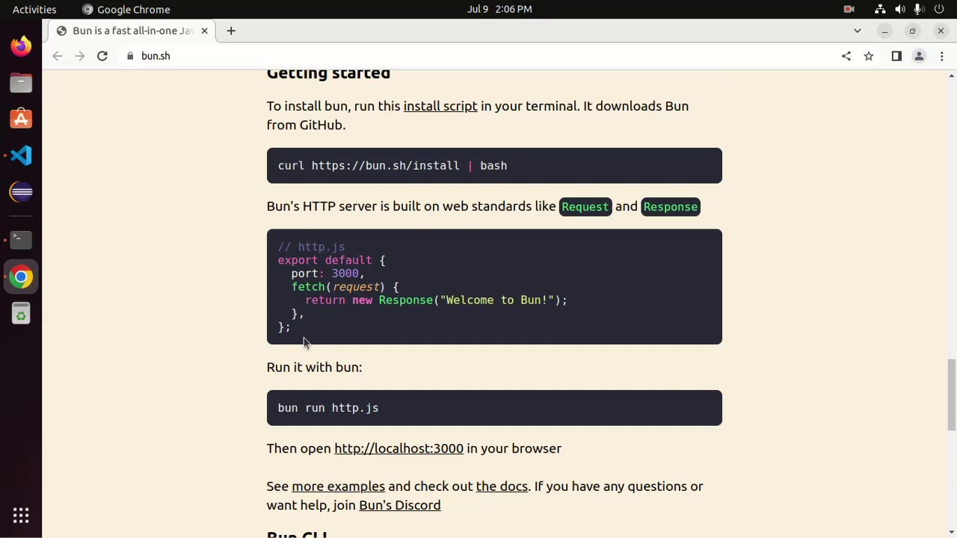
pyautogui.moveTo(292, 330)
pyautogui.mouseDown()
pyautogui.moveTo(268, 303)
pyautogui.moveTo(273, 243)
pyautogui.mouseUp()
pyautogui.rightClick(300, 246)
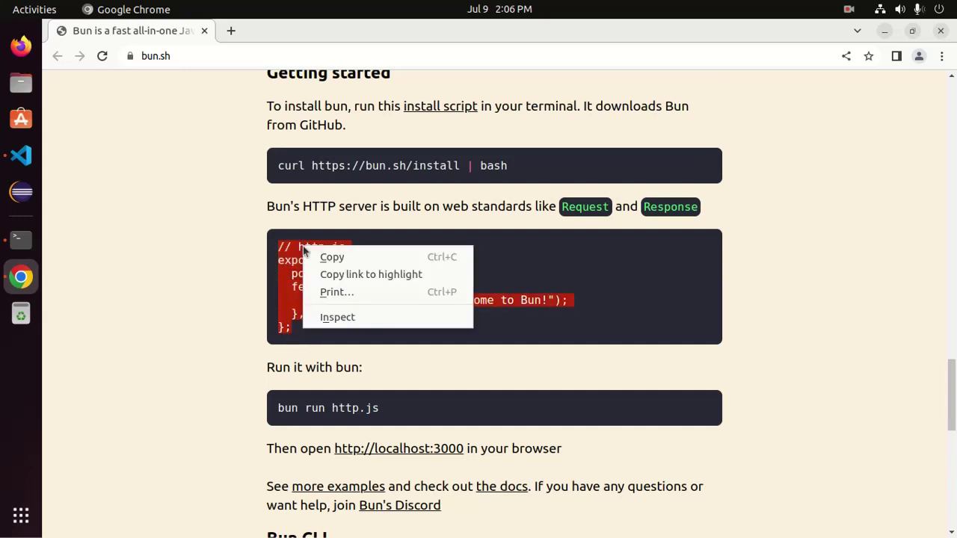
pyautogui.click(332, 256)
# - Paste the Bun server example into http.js and save the file
pyautogui.click(21, 156)
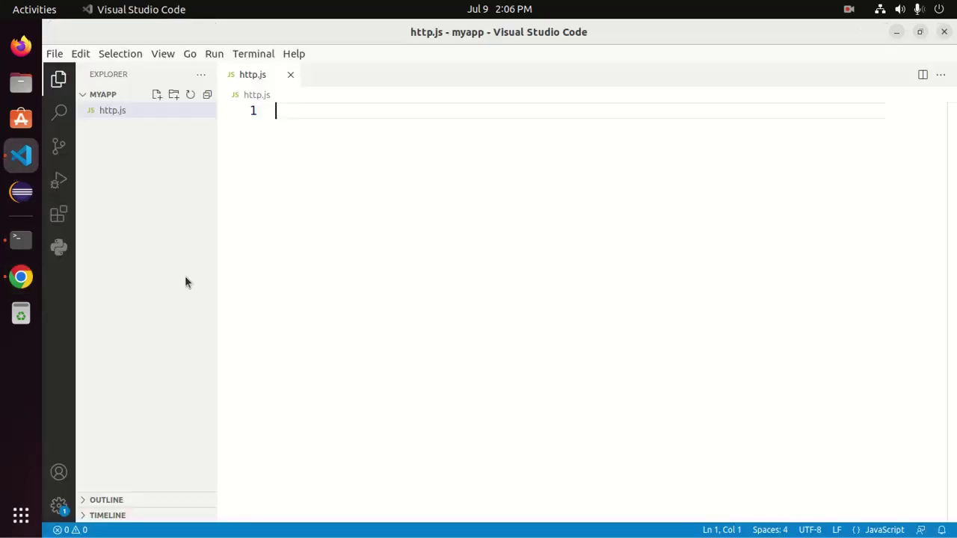
pyautogui.hotkey('ctrl', 'v')
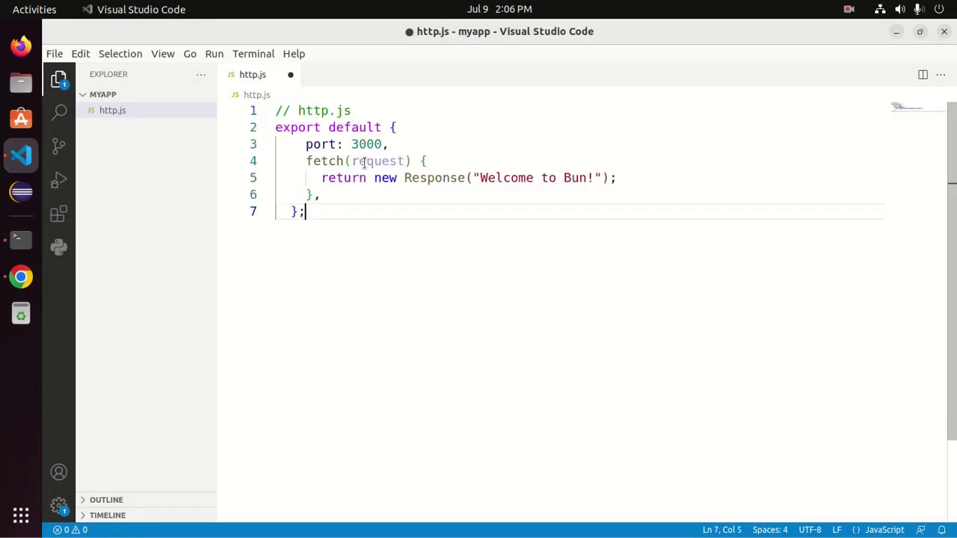
pyautogui.hotkey('ctrl', 's')
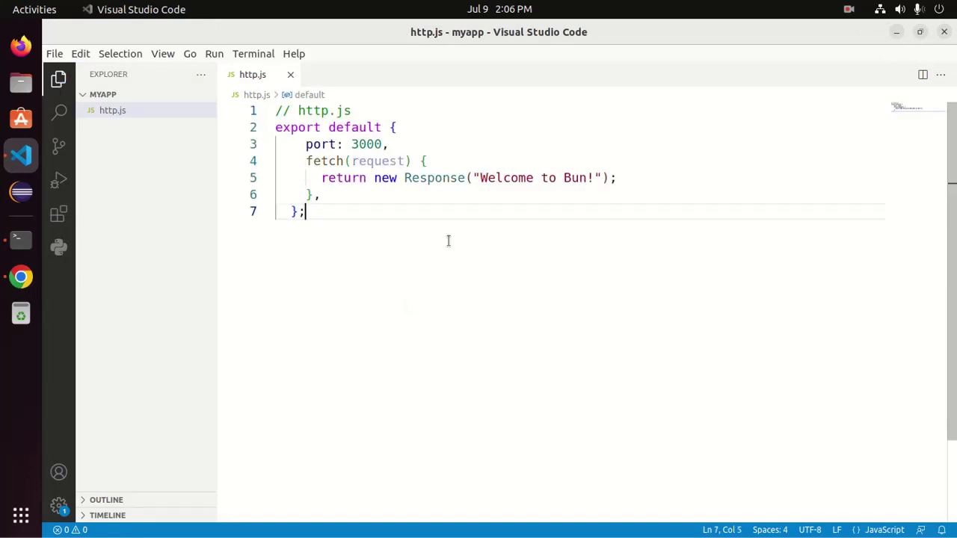
# - Highlight 'port: 3000,' and then the port number 3000 on line 3
pyautogui.click(305, 144)
pyautogui.moveTo(306, 144); pyautogui.dragTo(392, 144)
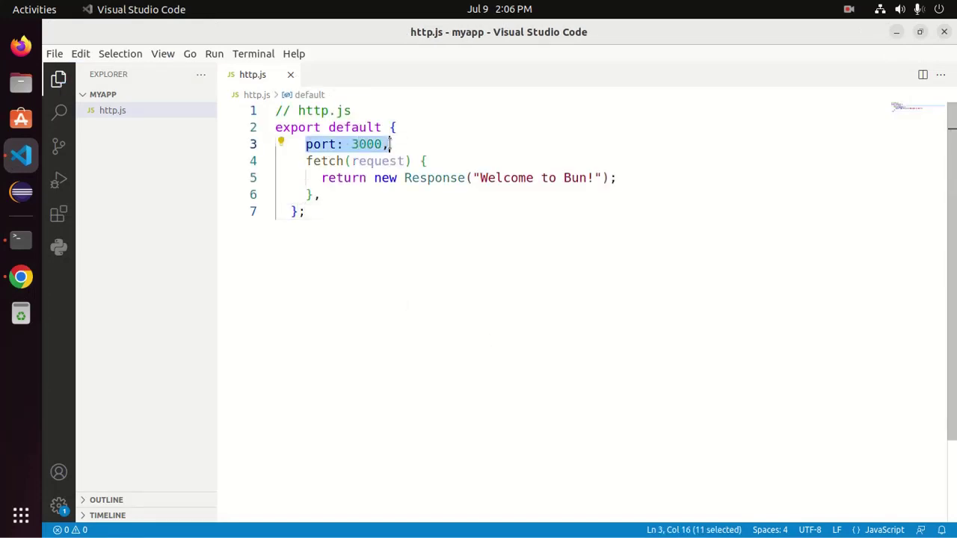
pyautogui.click(383, 144)
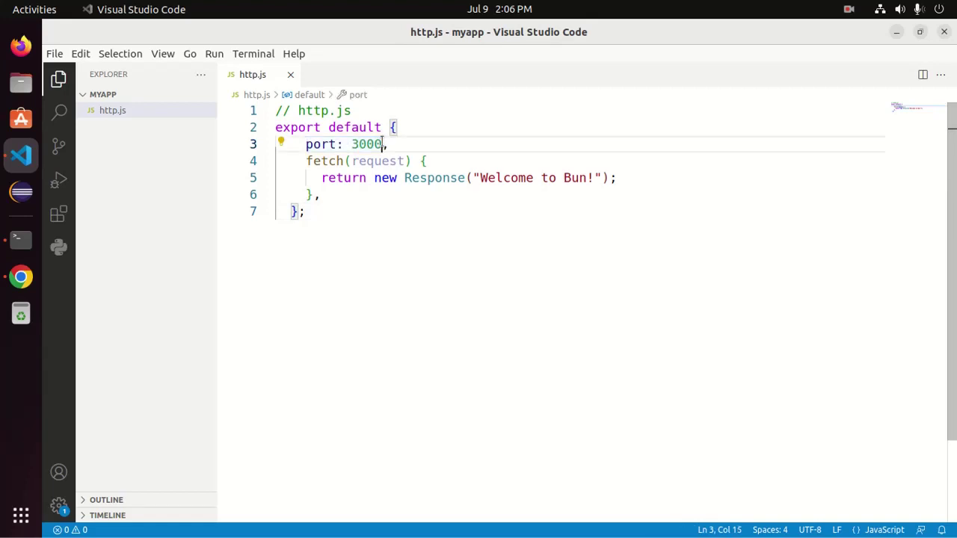
pyautogui.moveTo(383, 144); pyautogui.dragTo(350, 145)
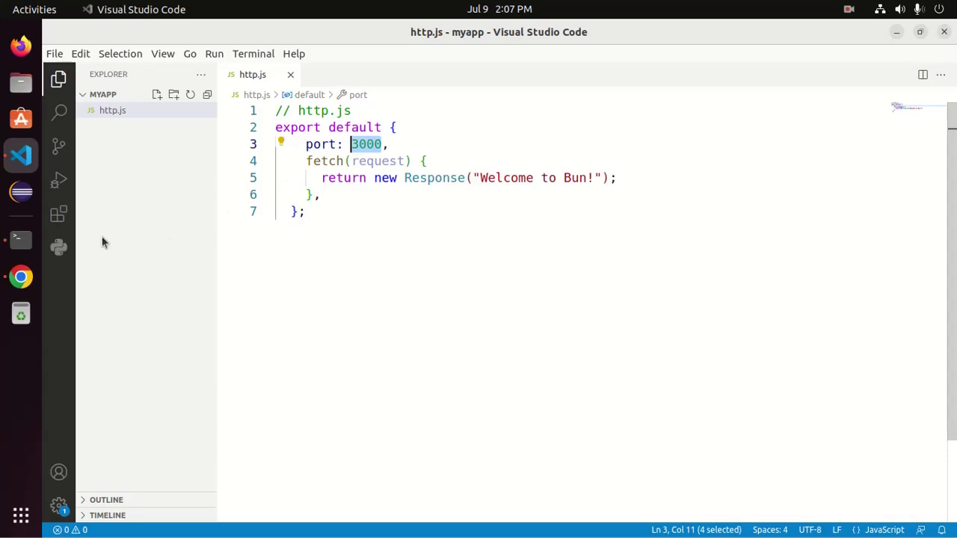
pyautogui.click(21, 240)
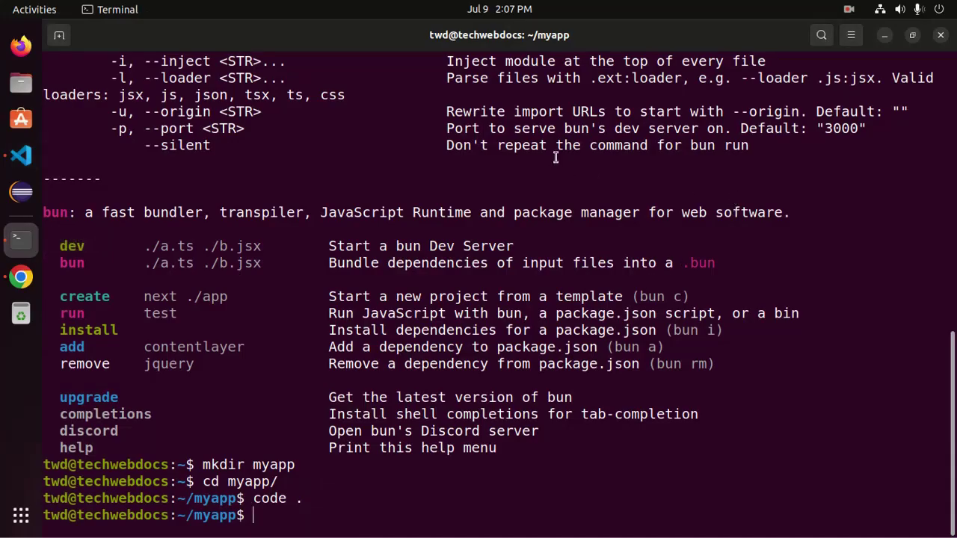
# - Copy the 'bun run http.js' command from the bun.sh website
pyautogui.moveTo(447, 128); pyautogui.dragTo(869, 126)
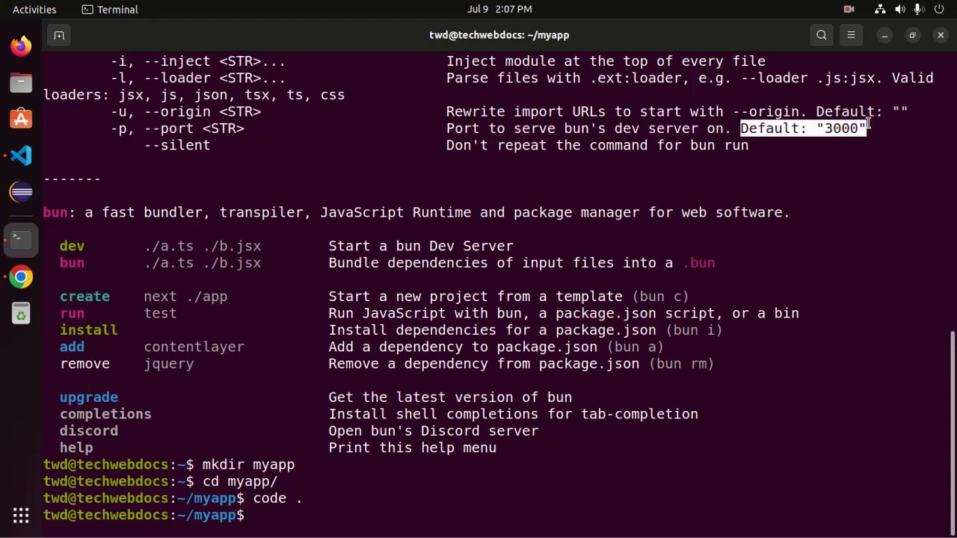
pyautogui.click(823, 224)
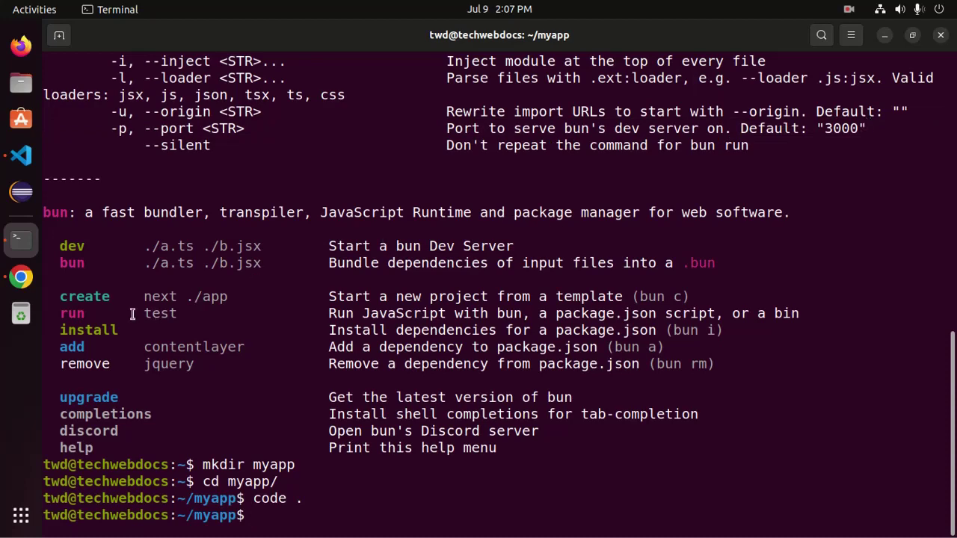
pyautogui.click(21, 277)
pyautogui.scroll(-2, 285, 396)
pyautogui.scroll(-1, 188, 391)
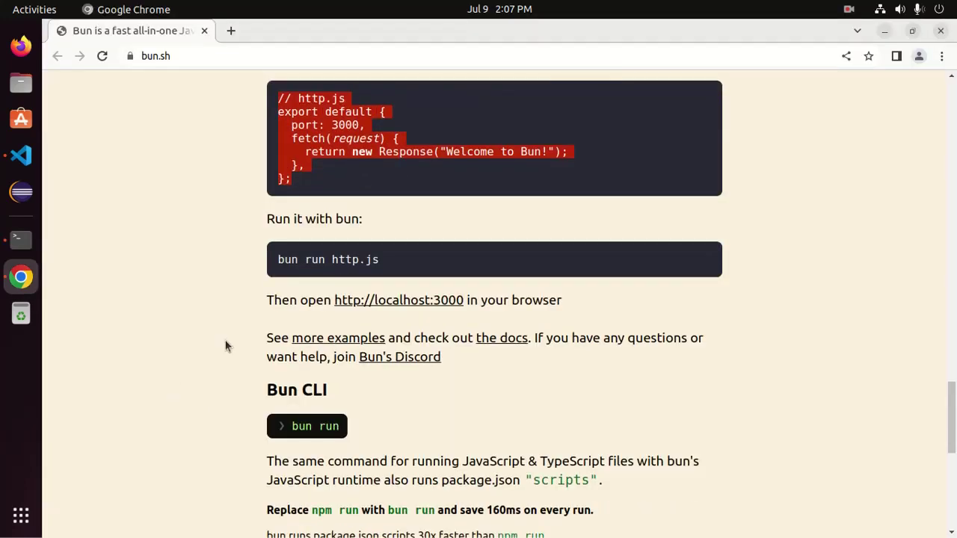
pyautogui.moveTo(383, 260); pyautogui.dragTo(279, 259)
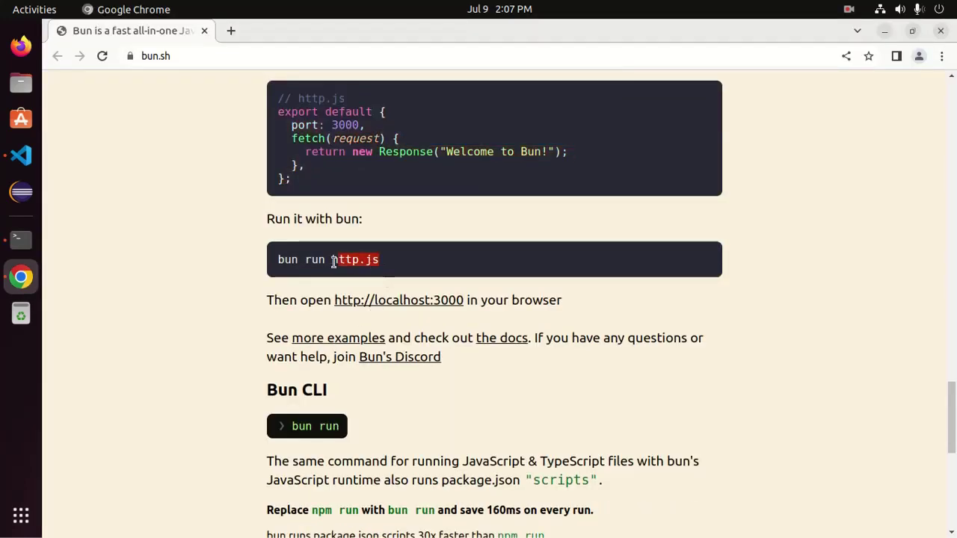
pyautogui.rightClick(282, 259)
pyautogui.click(323, 266)
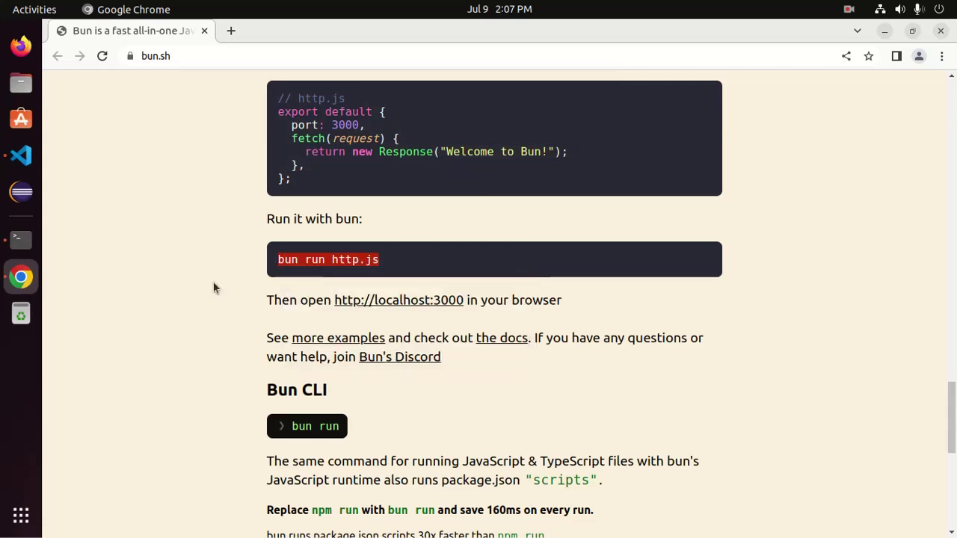
# - Paste 'bun run http.js' at the myapp terminal prompt and run it
pyautogui.click(17, 241)
pyautogui.rightClick(326, 76)
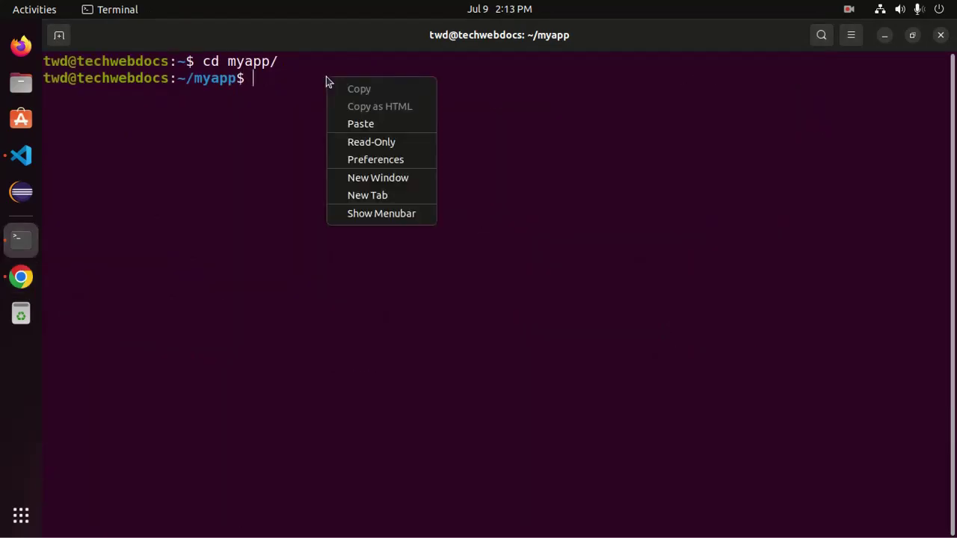
pyautogui.click(361, 124)
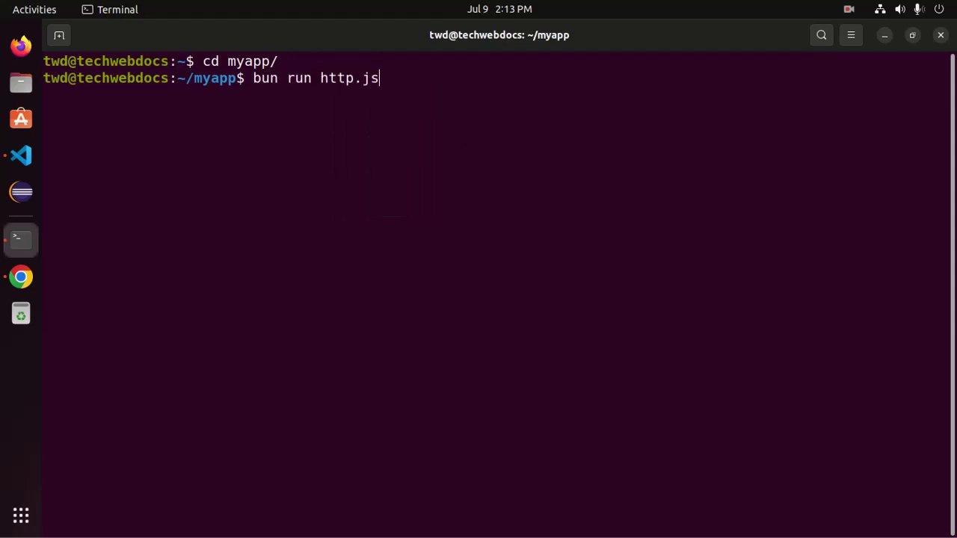
pyautogui.press('Return')
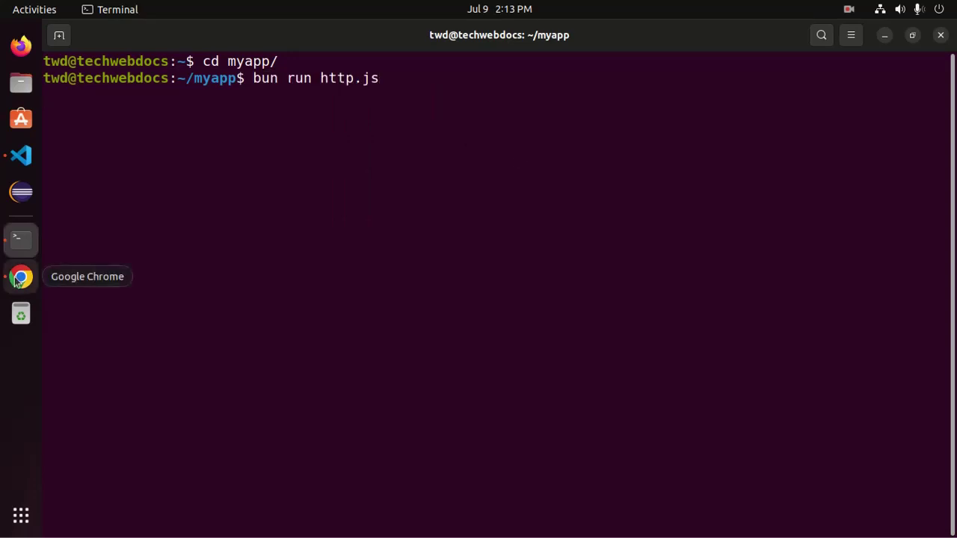
# - Load localhost:3000 in a new Chrome tab, showing 'Welcome to Bun!'
pyautogui.click(20, 277)
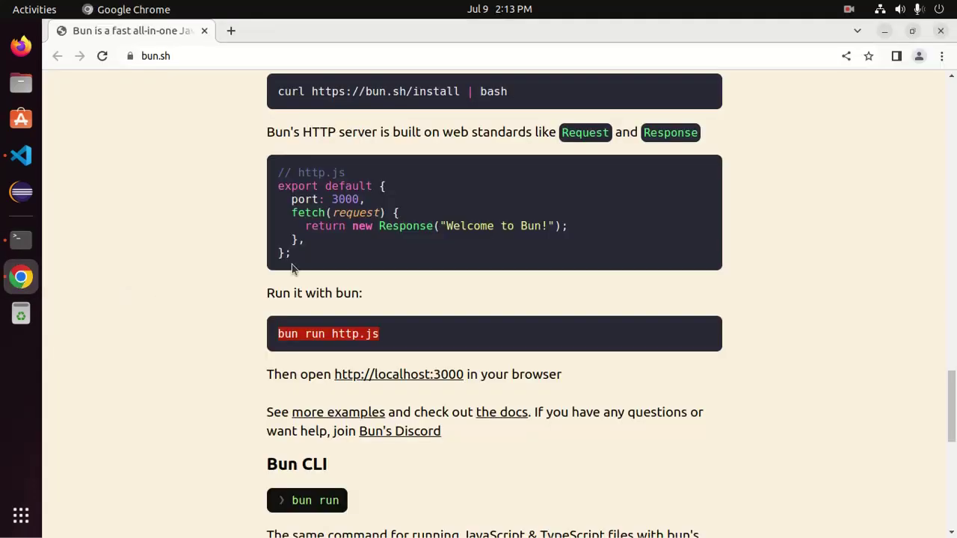
pyautogui.click(230, 31)
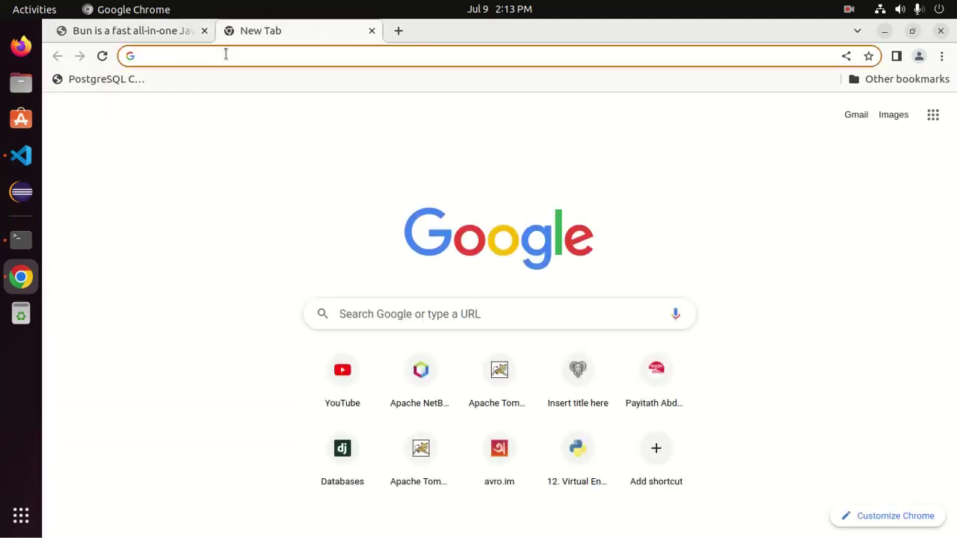
pyautogui.write('local')
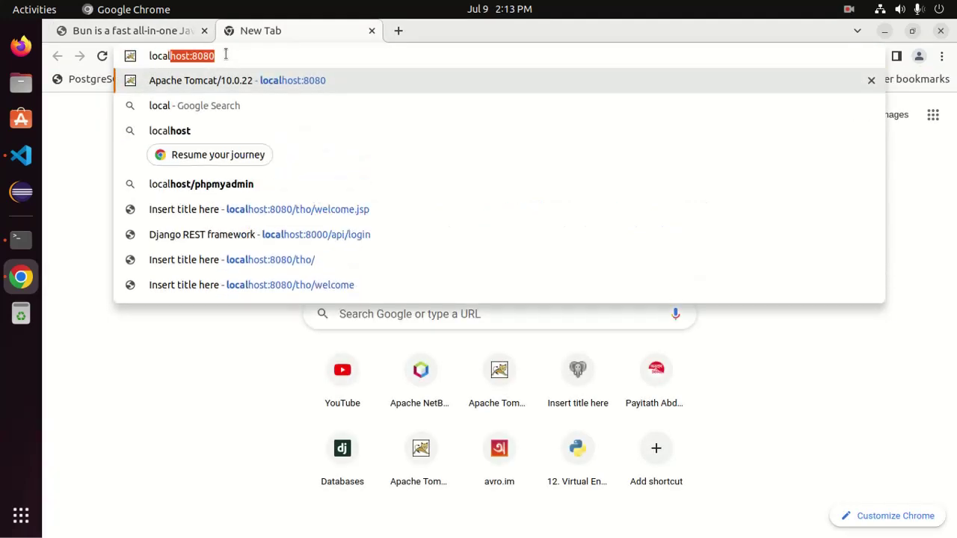
pyautogui.write('host:')
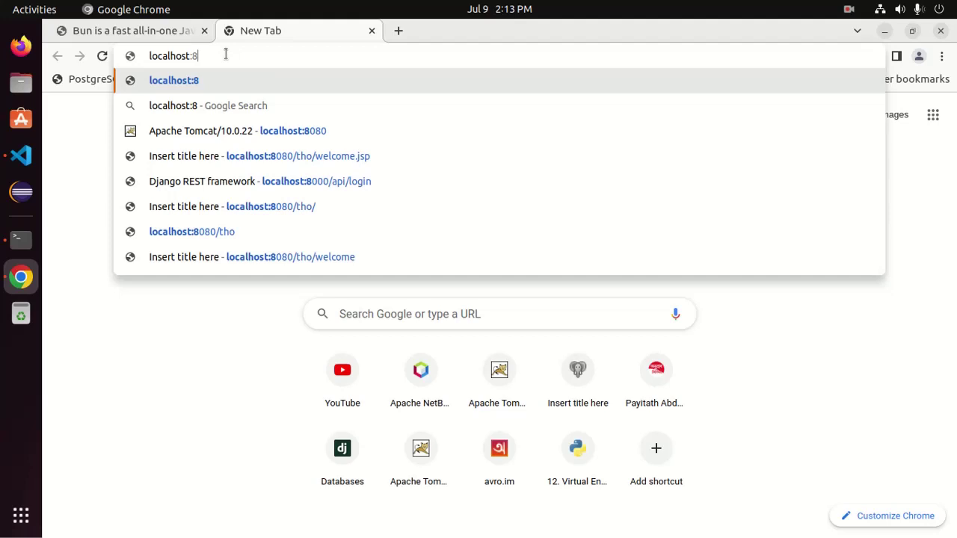
pyautogui.write('3')
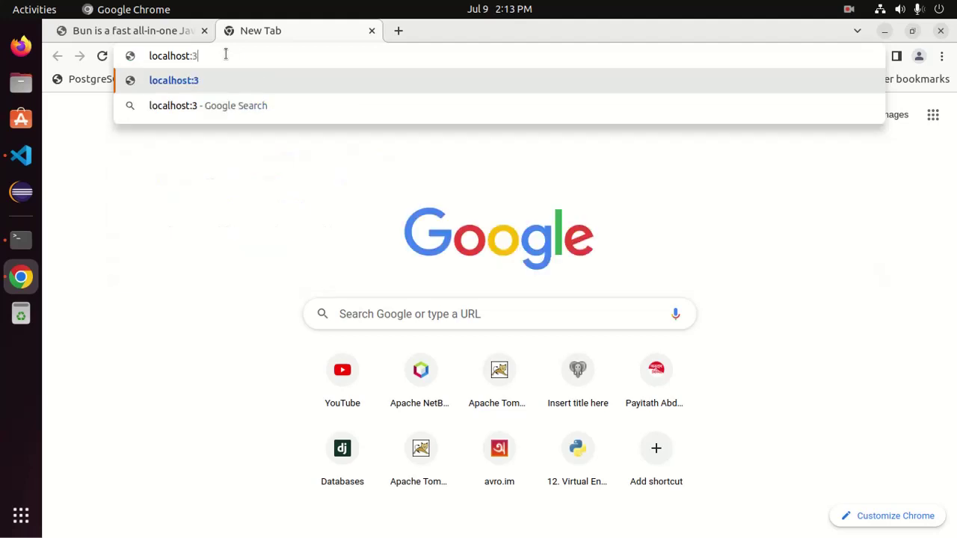
pyautogui.write('000')
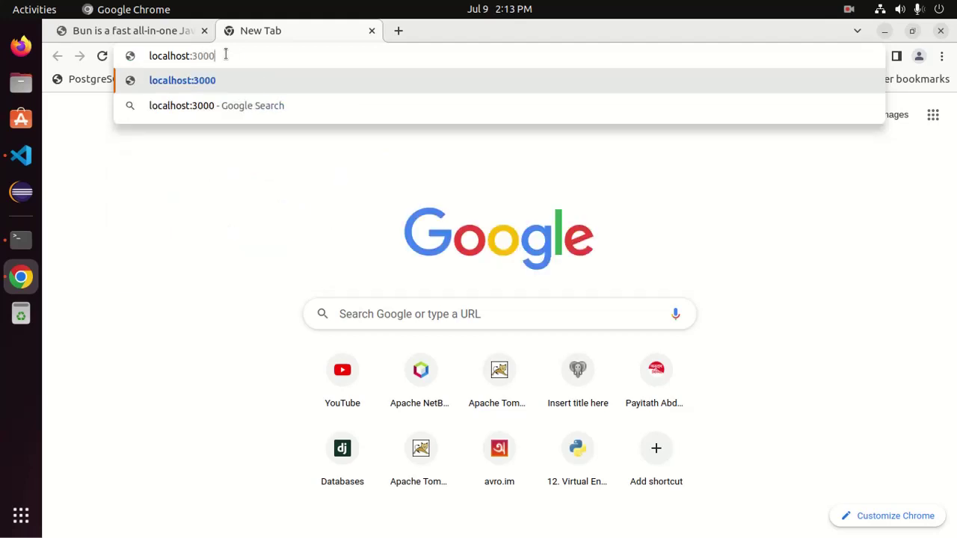
pyautogui.press('Return')
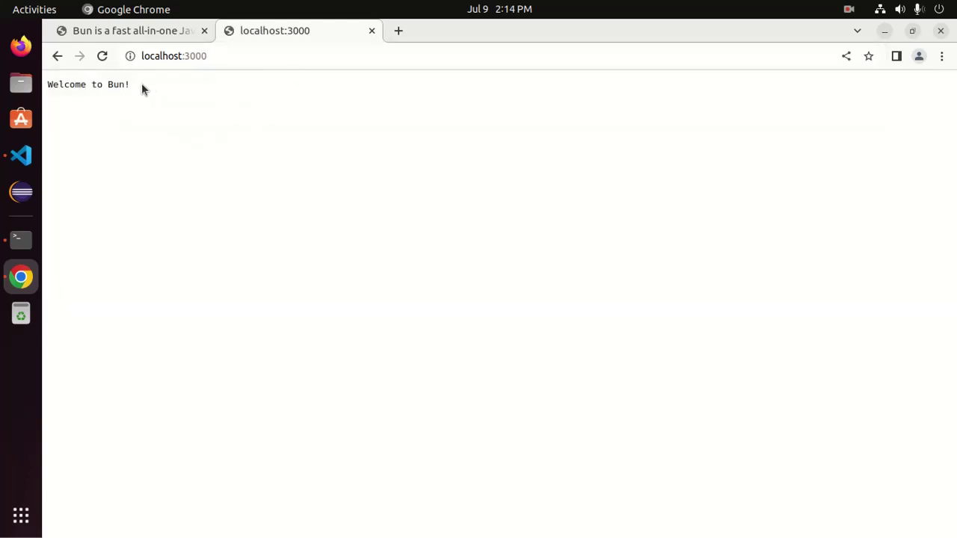
pyautogui.moveTo(141, 87); pyautogui.dragTo(47, 85)
# - Change 'Bun' to 'TechWebDocs' in the http.js response and save the file
pyautogui.hotkey('alt', 'Tab')
pyautogui.moveTo(565, 177); pyautogui.dragTo(589, 177)
pyautogui.write('Te')
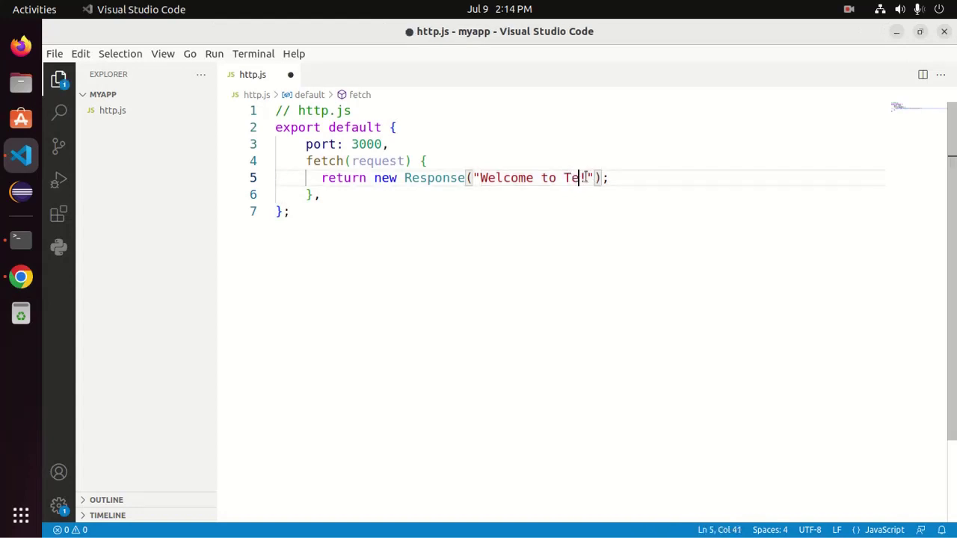
pyautogui.write('chWebD')
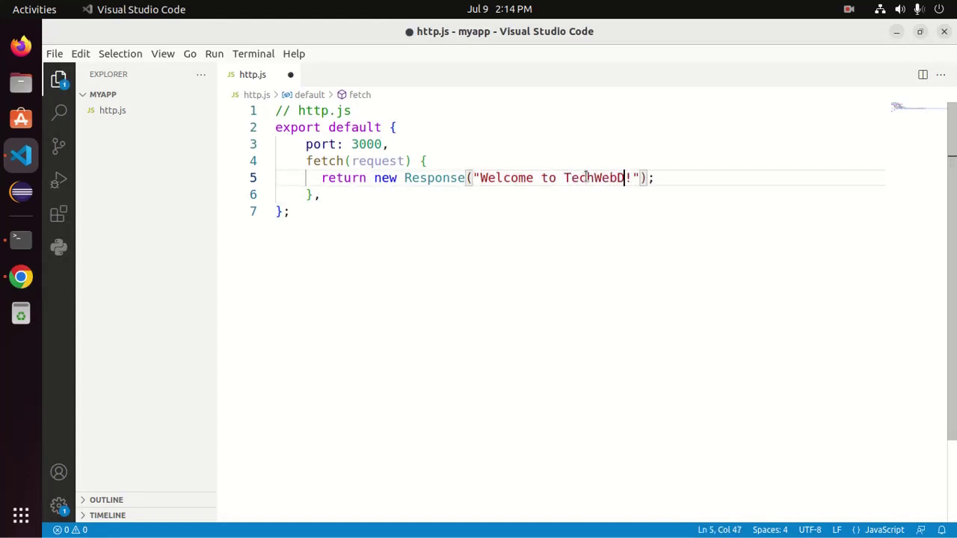
pyautogui.write('ocs')
pyautogui.hotkey('ctrl', 's')
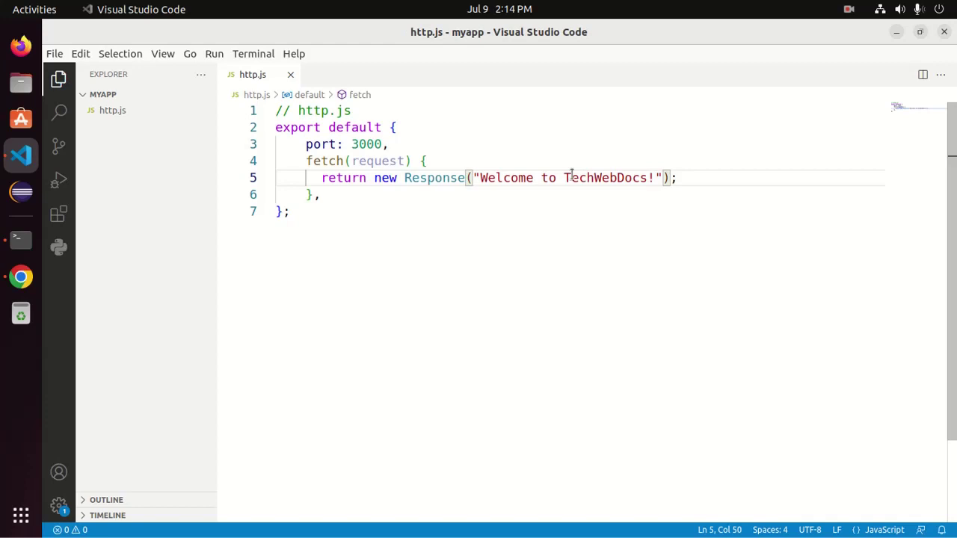
pyautogui.click(20, 277)
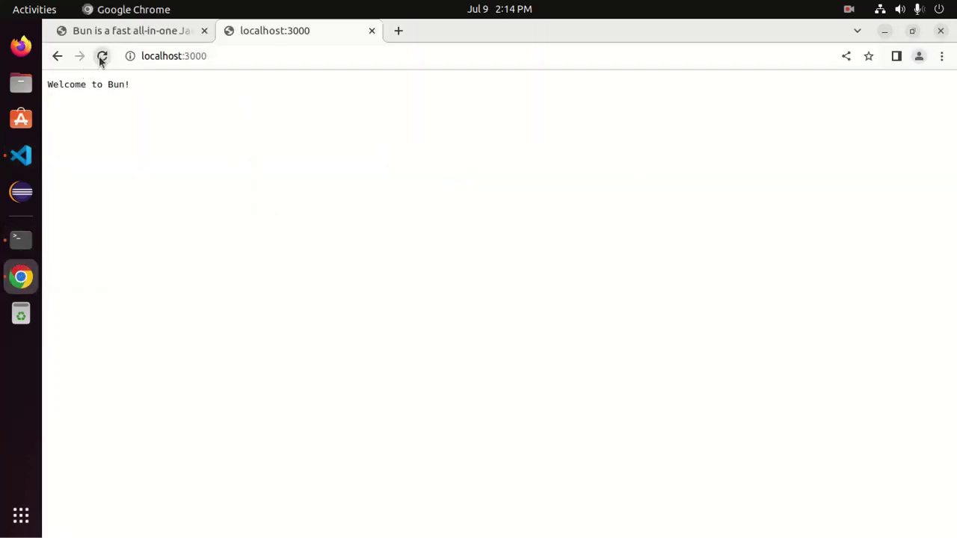
pyautogui.click(224, 55)
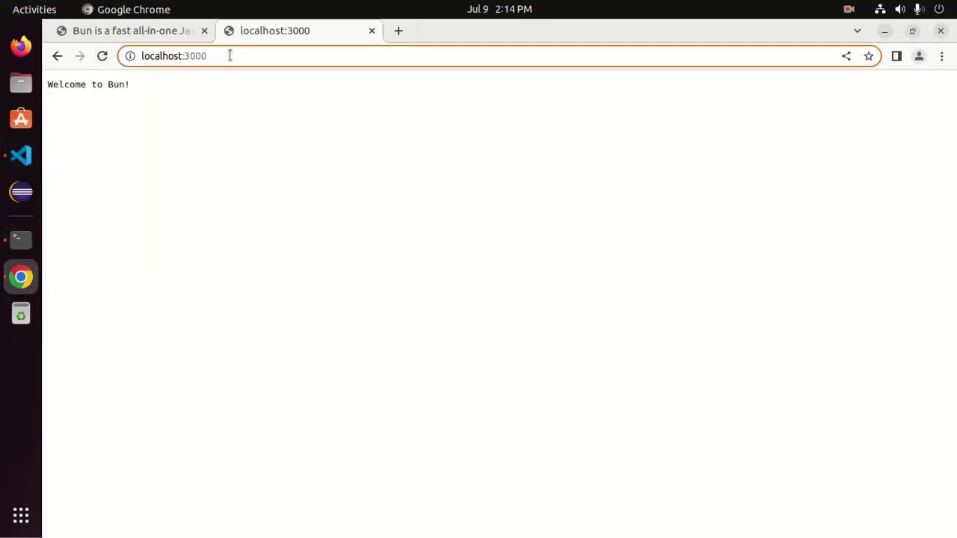
# - Stop the Bun server with Ctrl+C and restart 'bun run http.js'
pyautogui.click(20, 239)
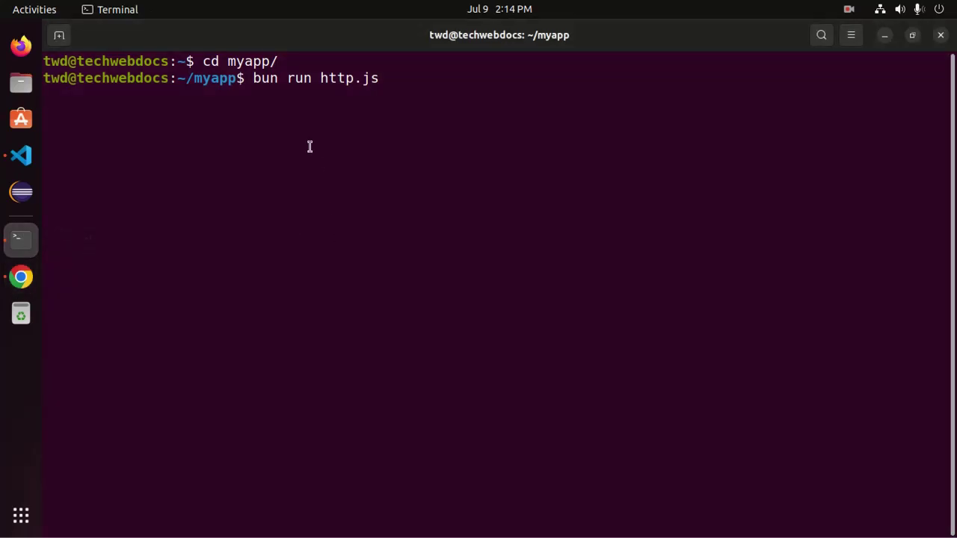
pyautogui.hotkey('ctrl', 'c')
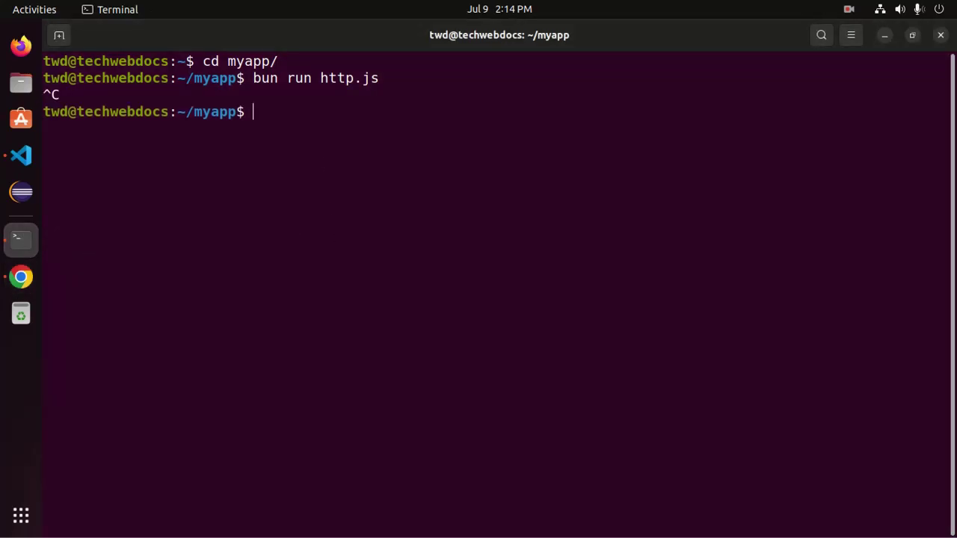
pyautogui.press('Up')
pyautogui.press('Return')
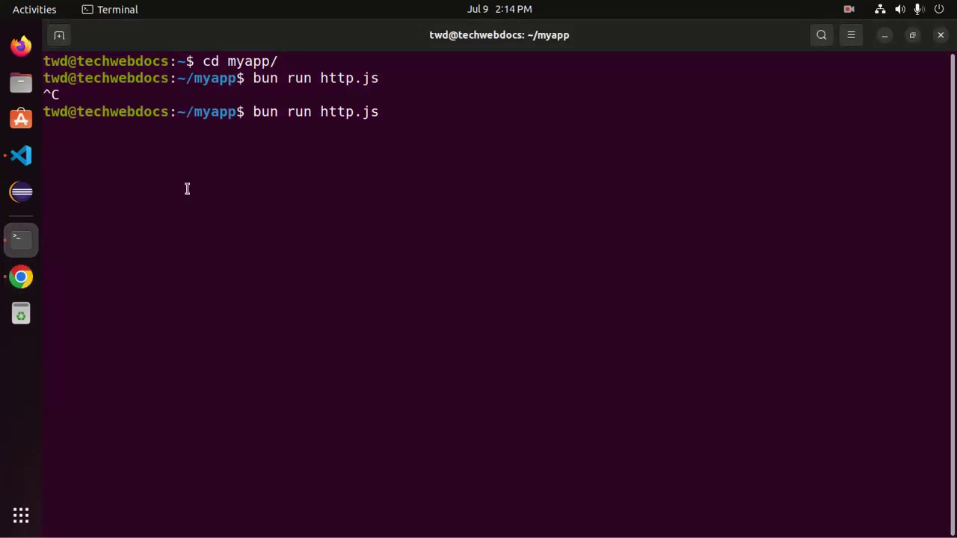
pyautogui.click(20, 278)
pyautogui.click(102, 56)
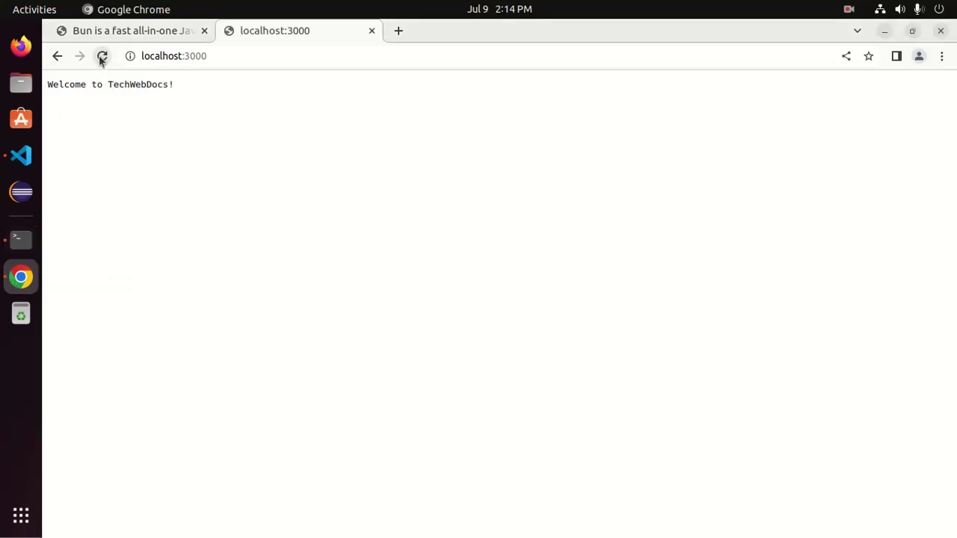
pyautogui.moveTo(200, 87); pyautogui.dragTo(1, 81)
pyautogui.click(79, 96)
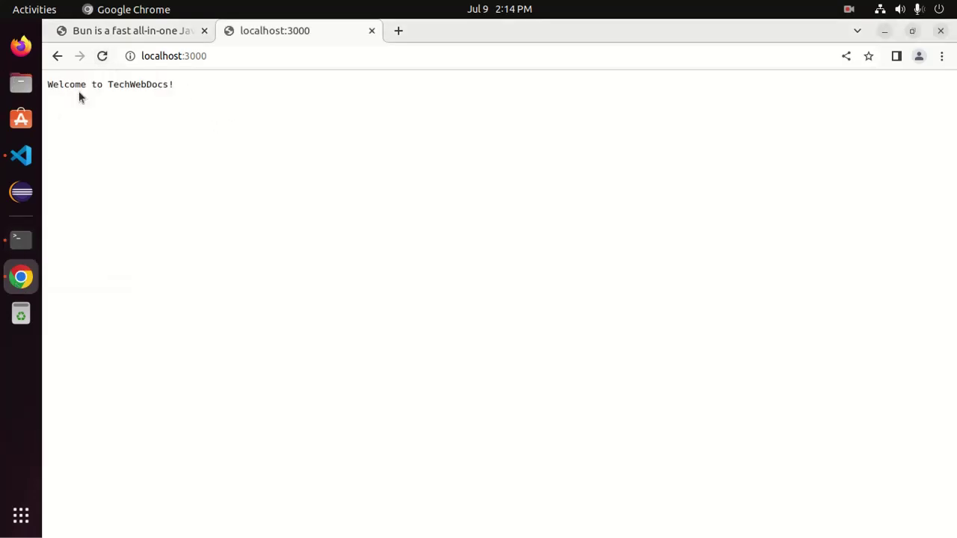